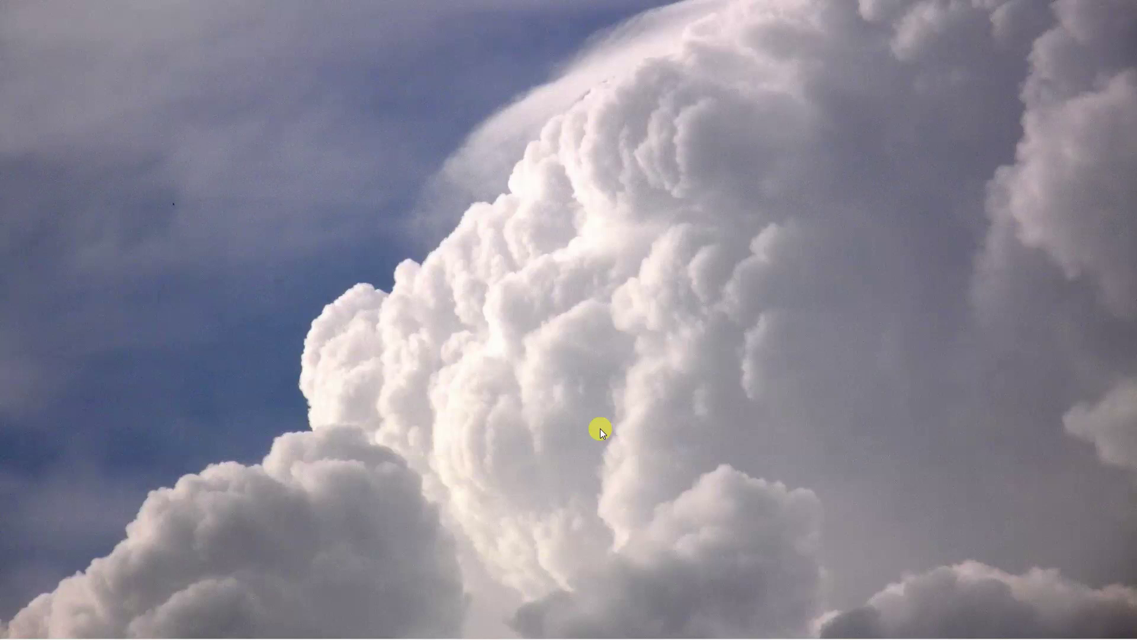
Switch to the open FL Studio project NEW476LAK4-30-23_2.flp and show the playlist arrangement from Track 1.
mouse_move(3, 634)
mouse_move(200, 628)
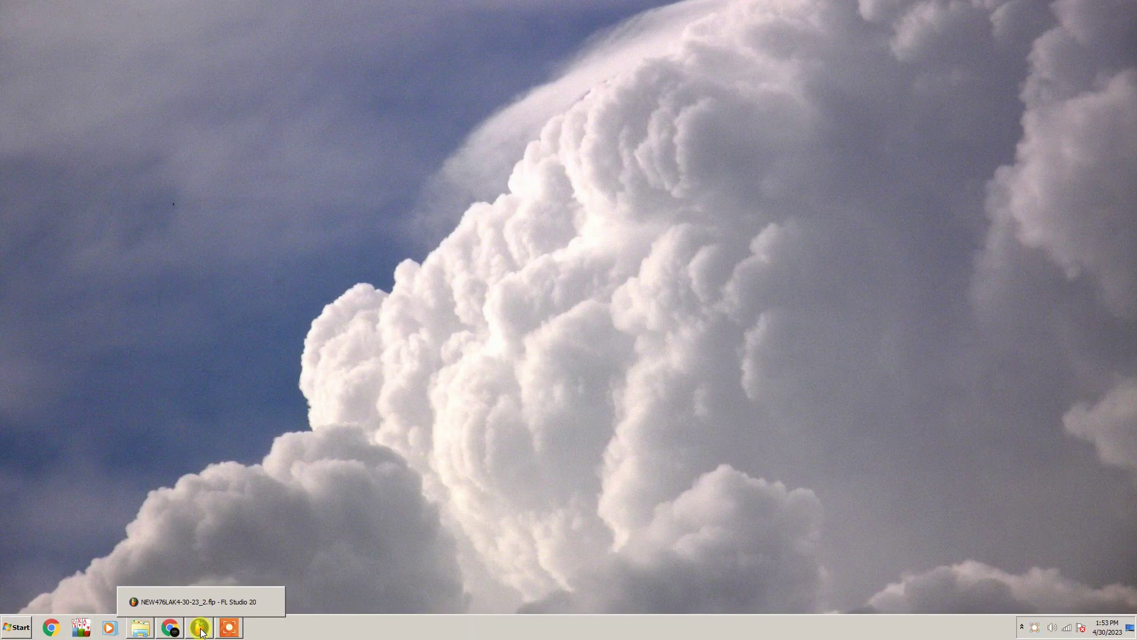
click(200, 629)
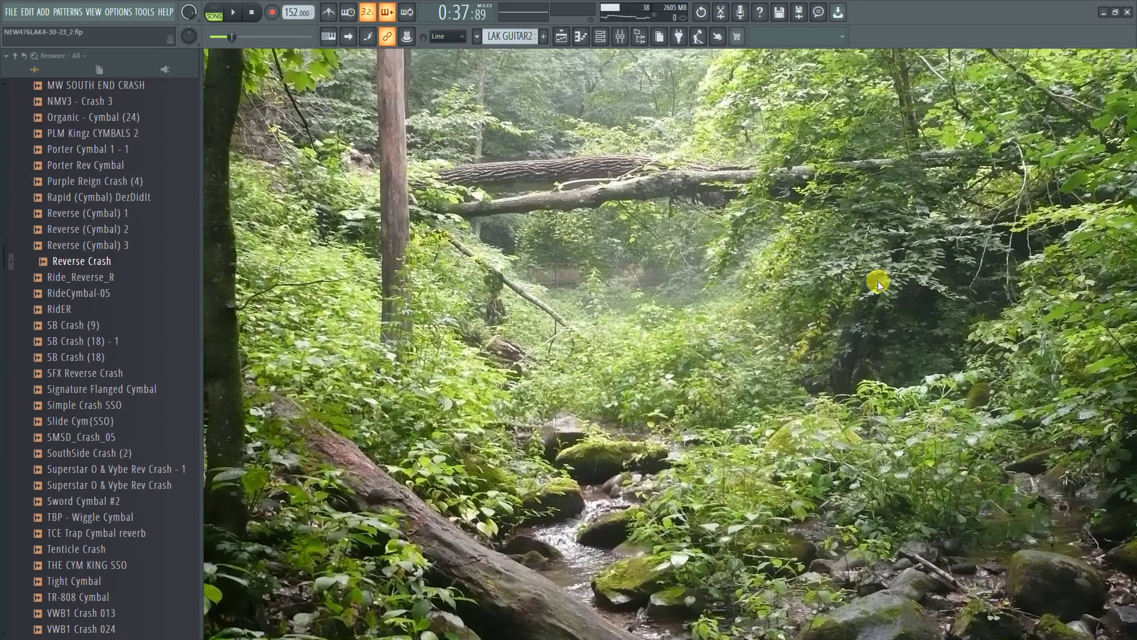
key(F5)
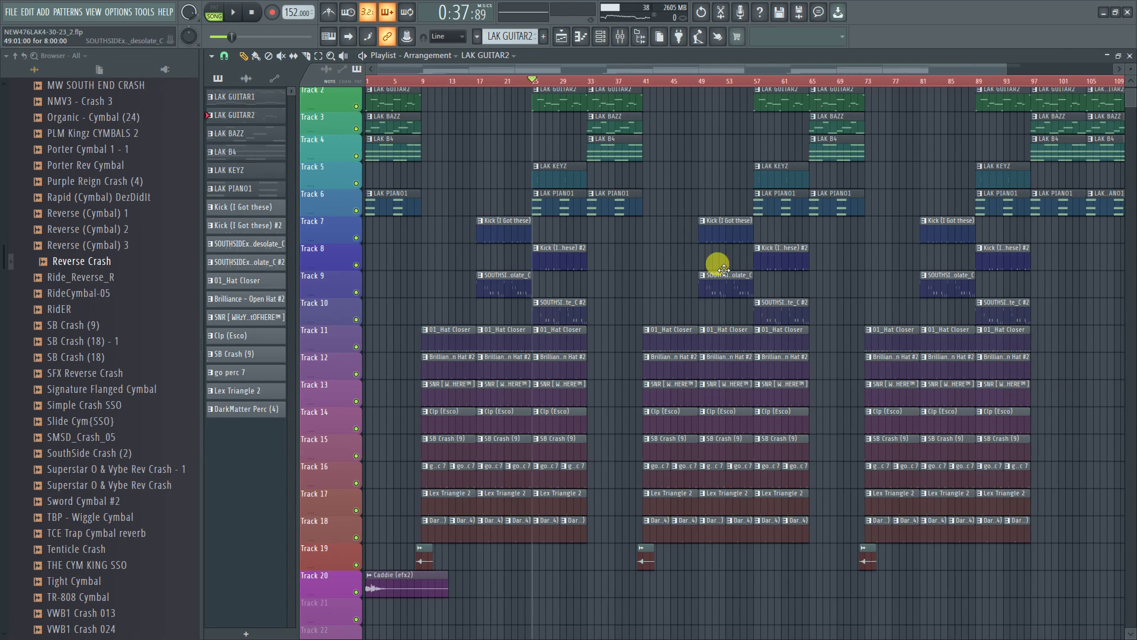
scroll(612, 358, up, 1)
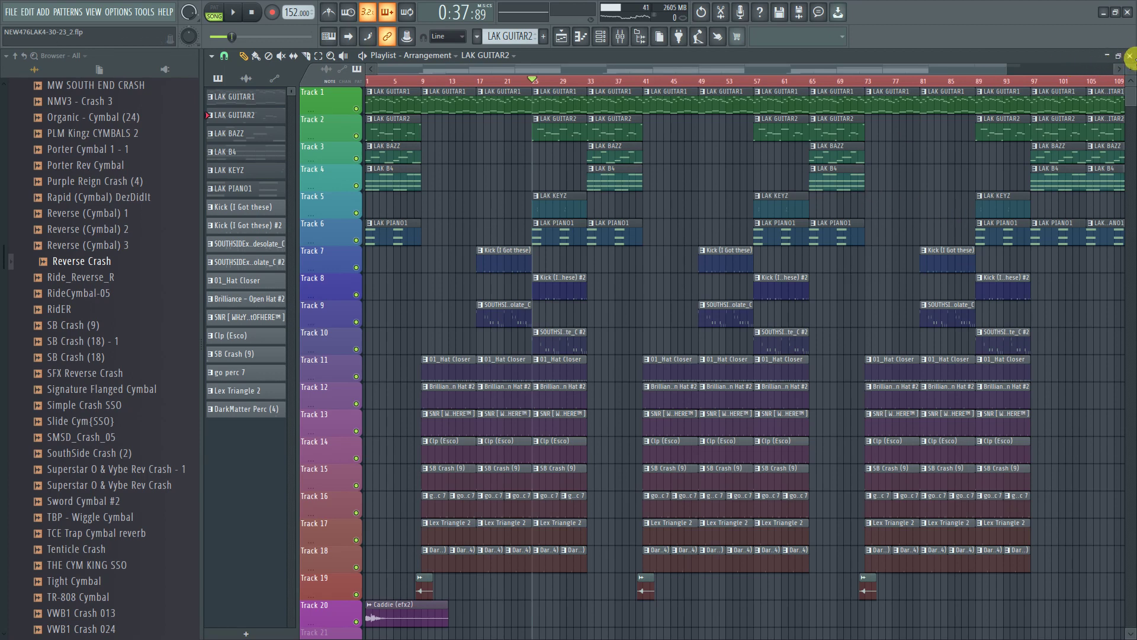
Solo the LAK GUITAR1 channel in the channel rack and make LAK GUITAR1 the current pattern.
click(1130, 56)
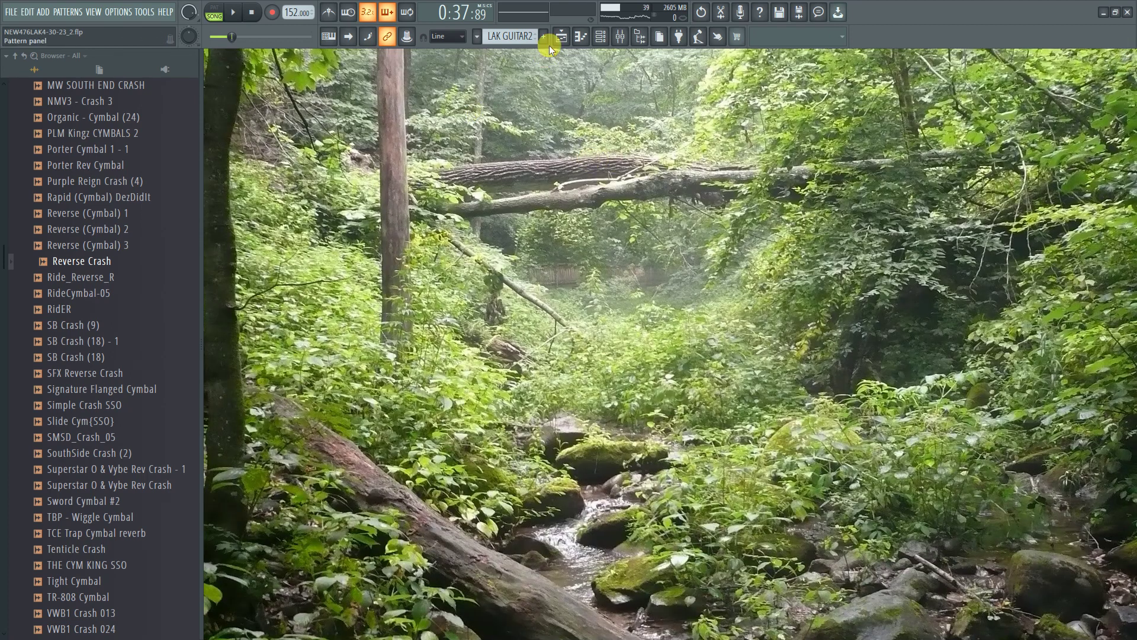
click(570, 40)
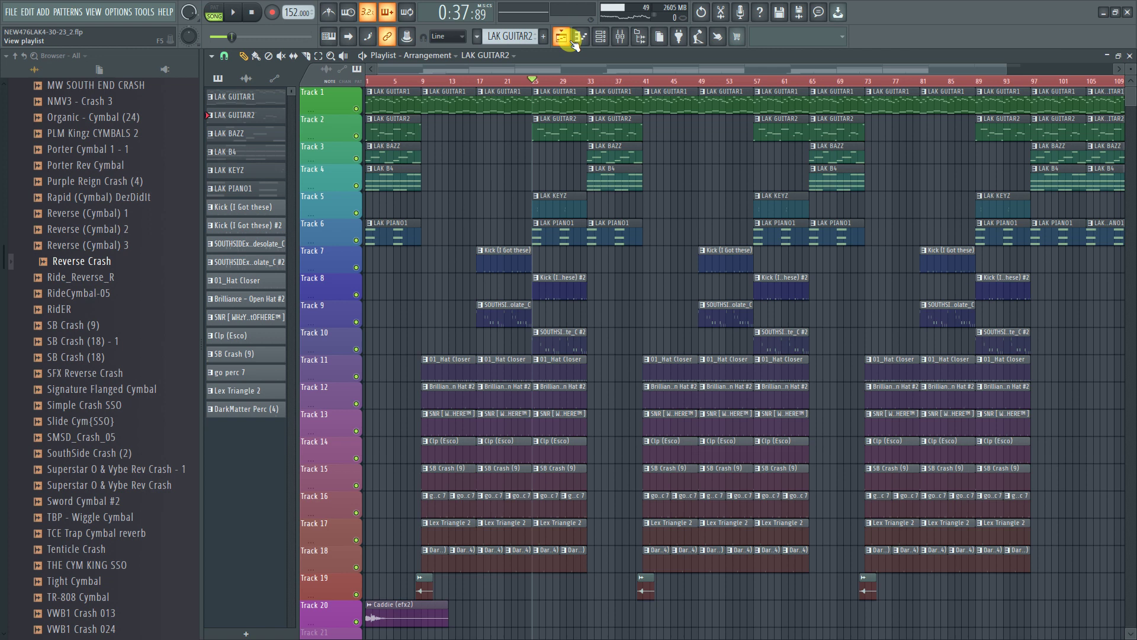
click(569, 40)
key(F6)
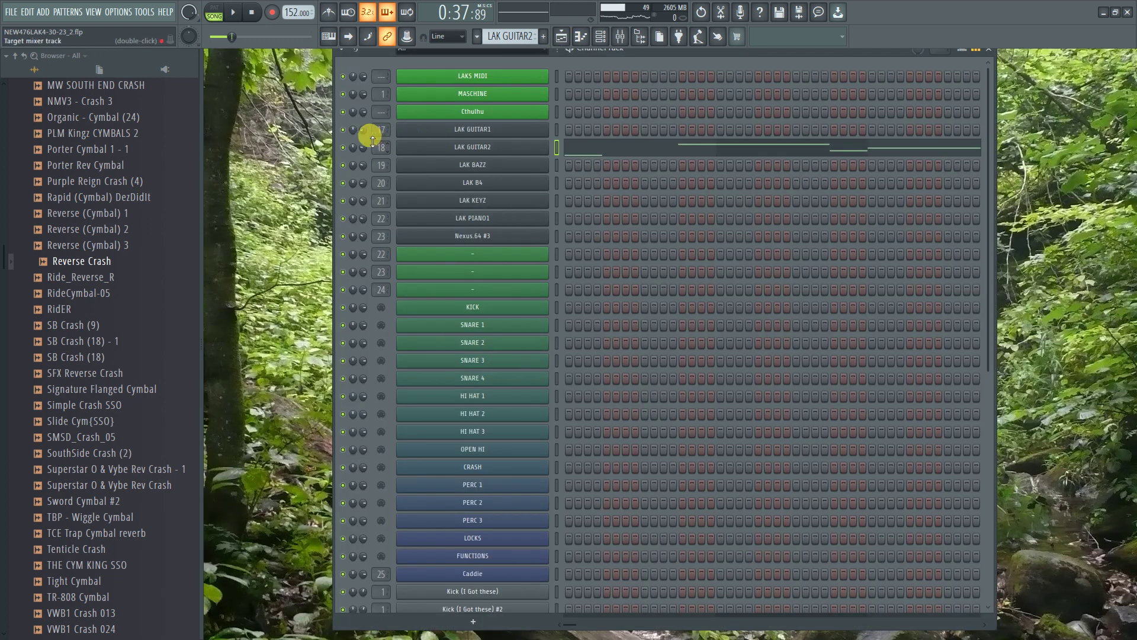
right_click(343, 137)
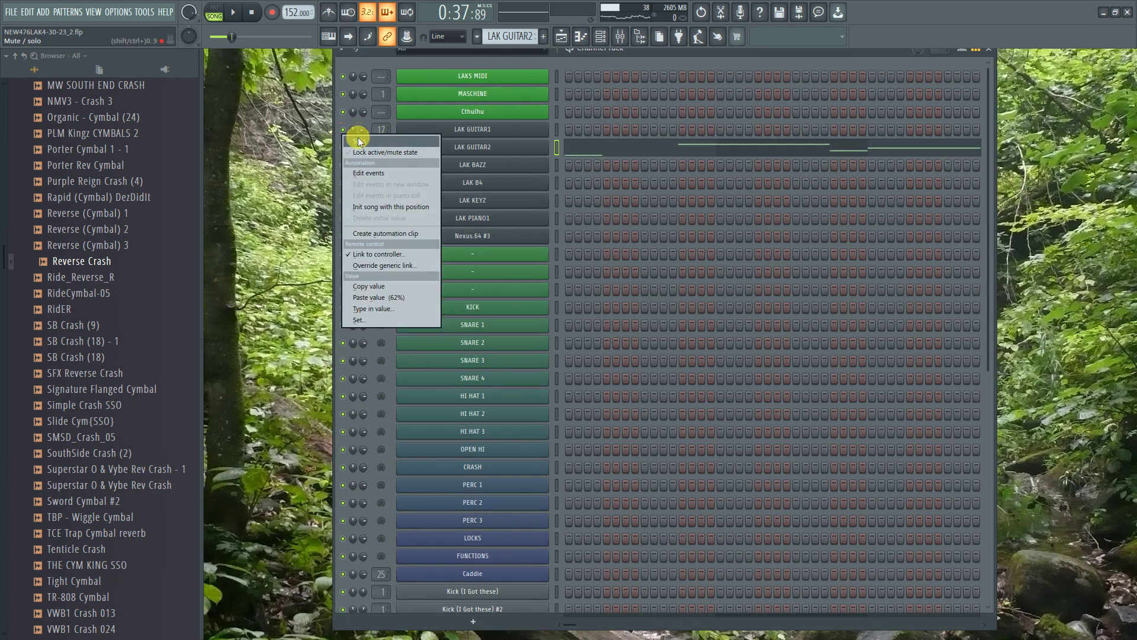
scroll(503, 36, up, 1)
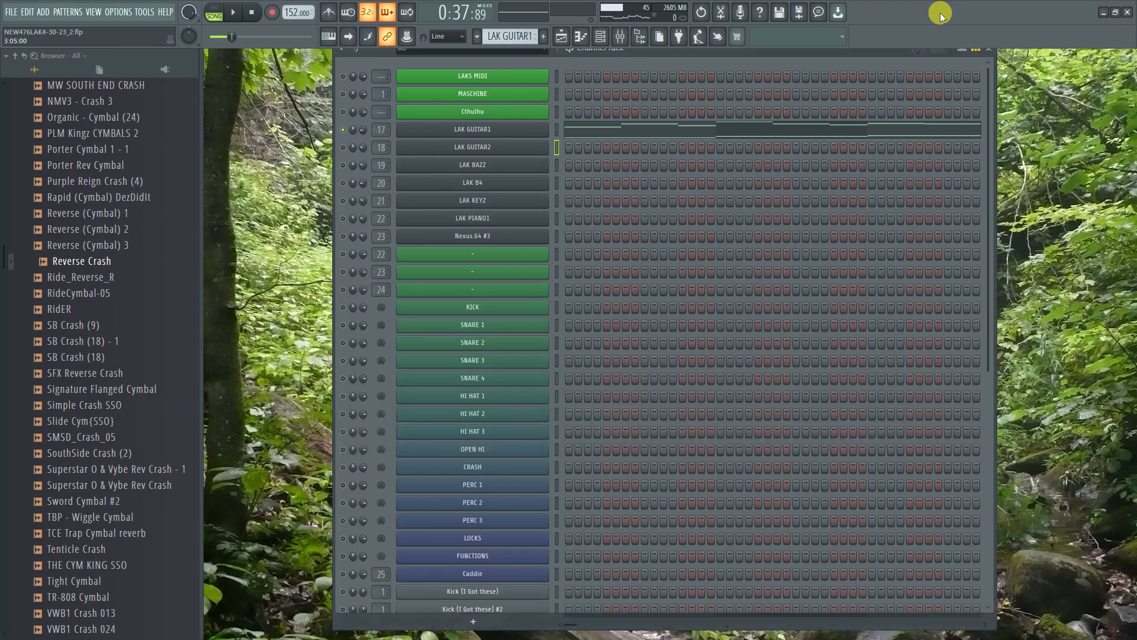
Bypass the Pitchwheel effect on the INSTRUMENT BUS mixer track.
click(620, 37)
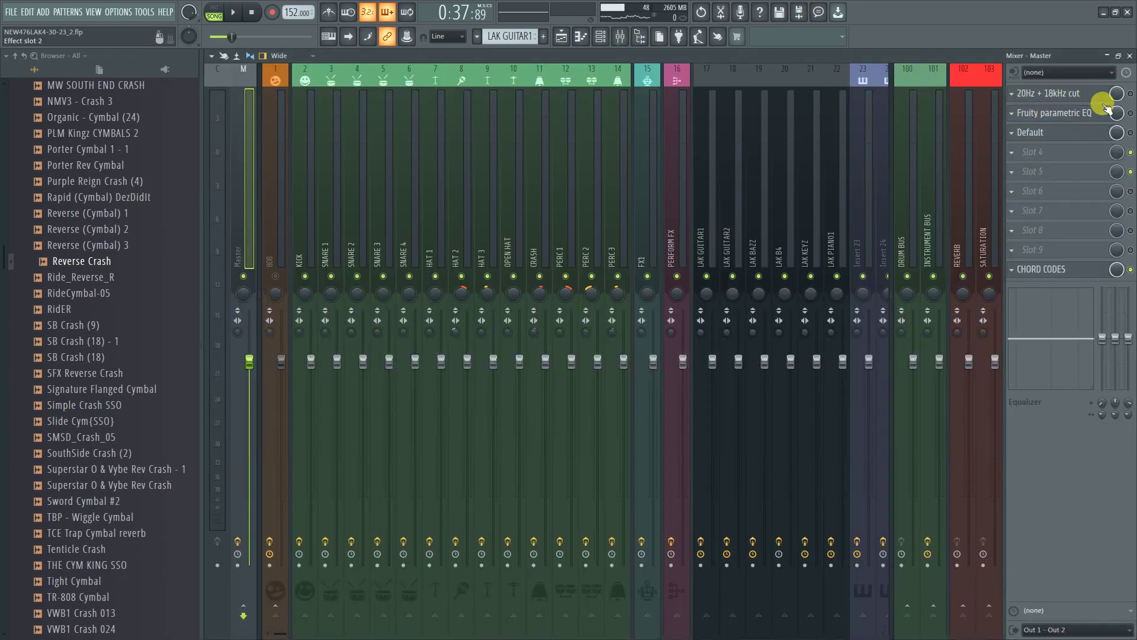
click(931, 159)
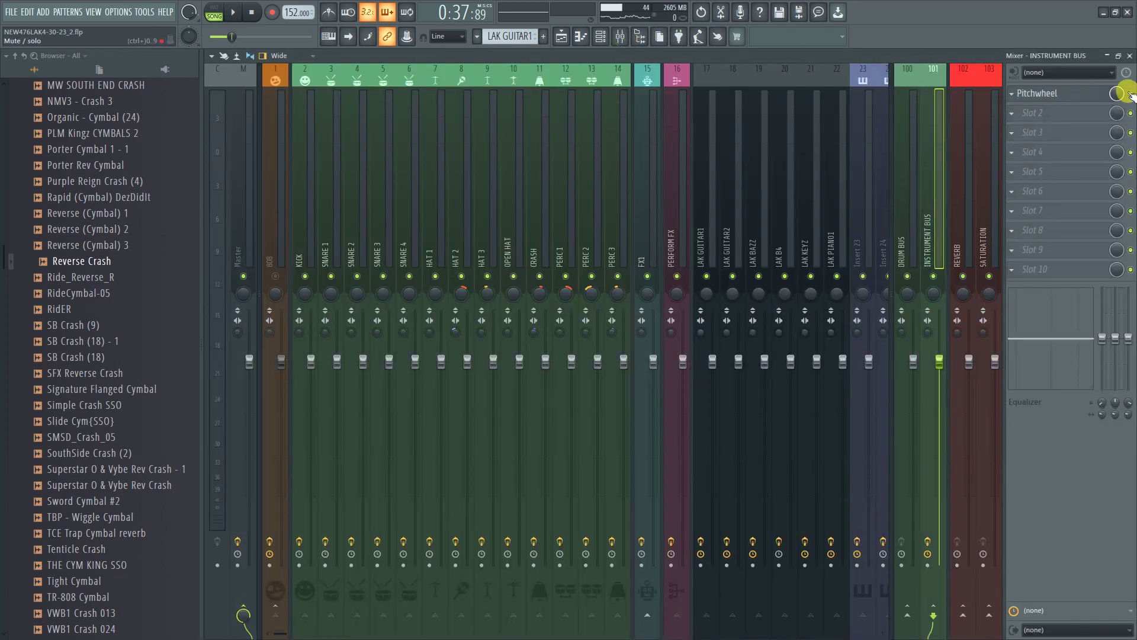
Listen to the soloed LAK GUITAR1 part while bringing up the playlist and channel rack, and stop playback.
key(space)
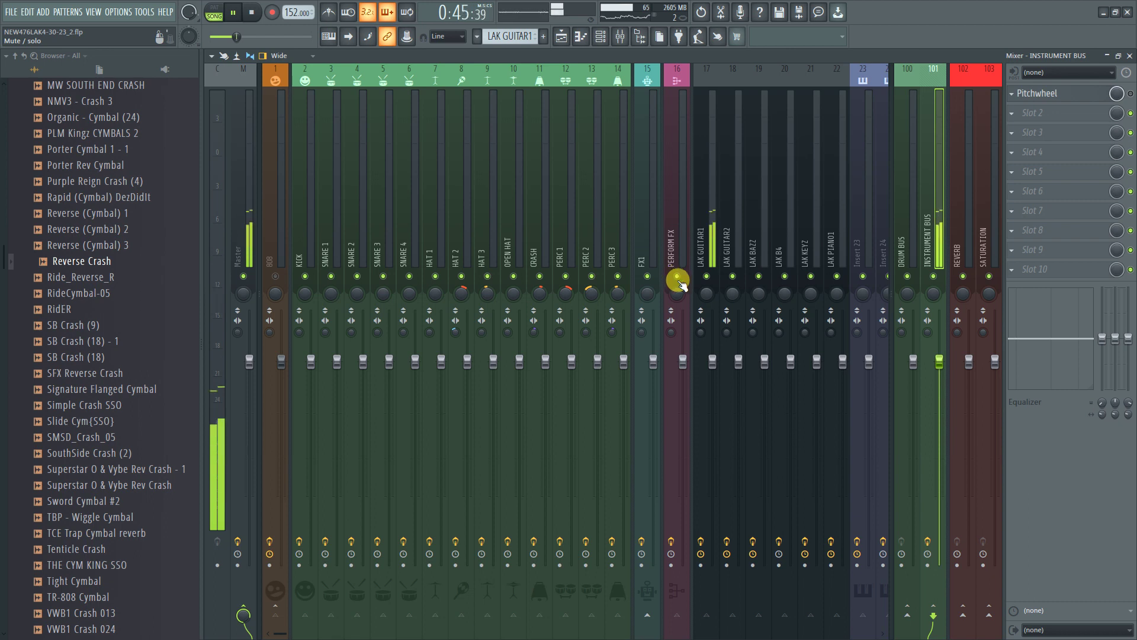
key(F5)
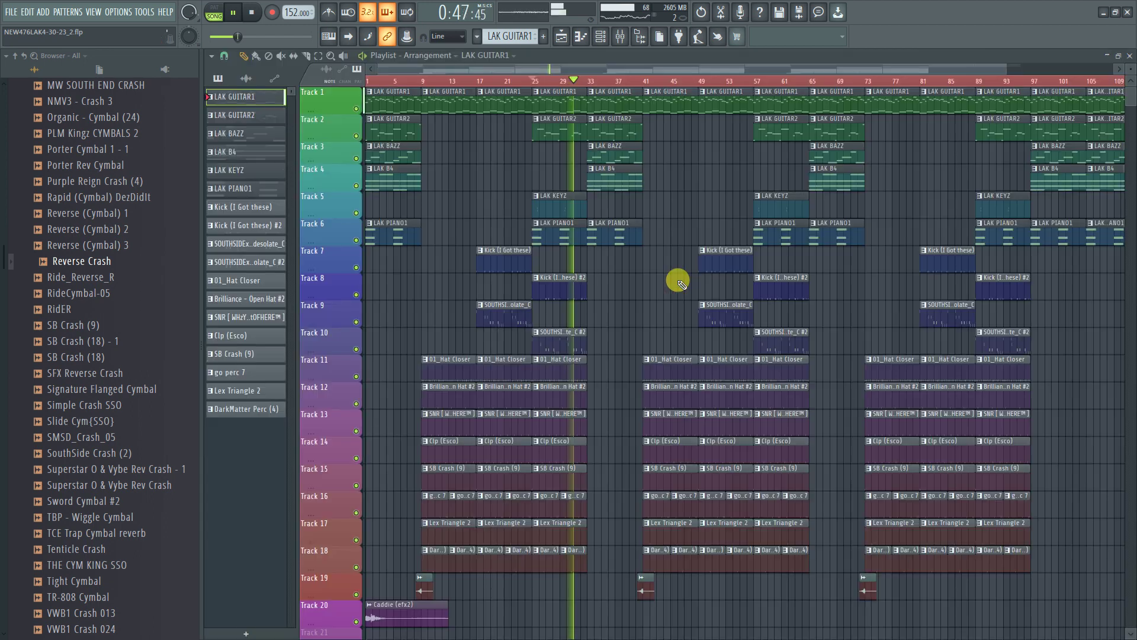
key(F6)
key(space)
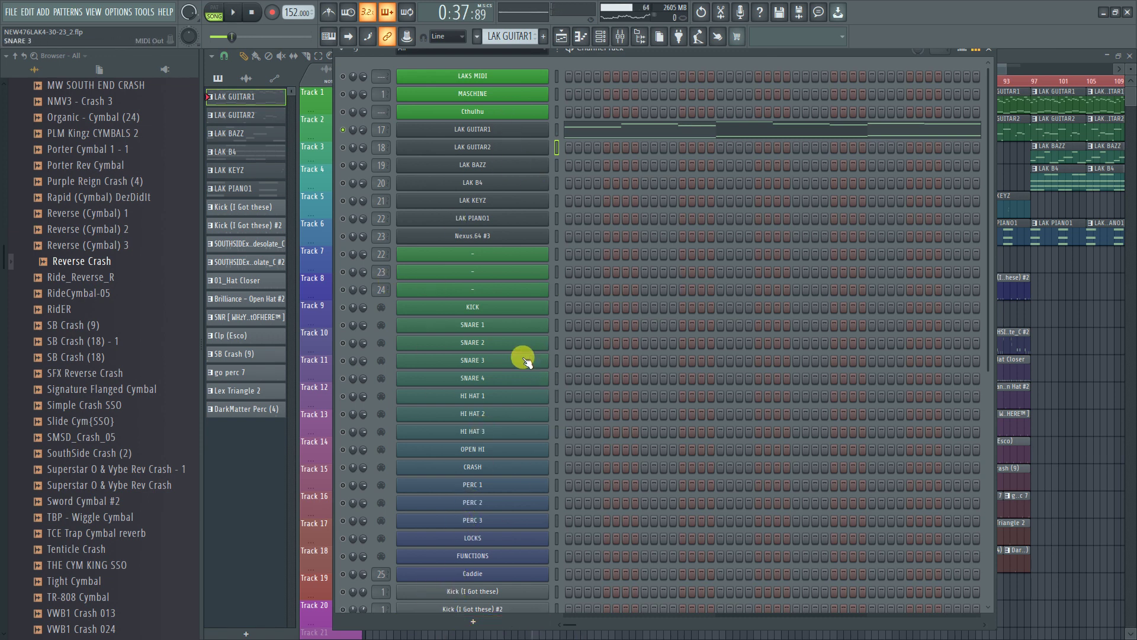
Look through the channel rack's drum and sample channels and display the Kick (I Got these) #2 pattern.
scroll(575, 432, down, 4)
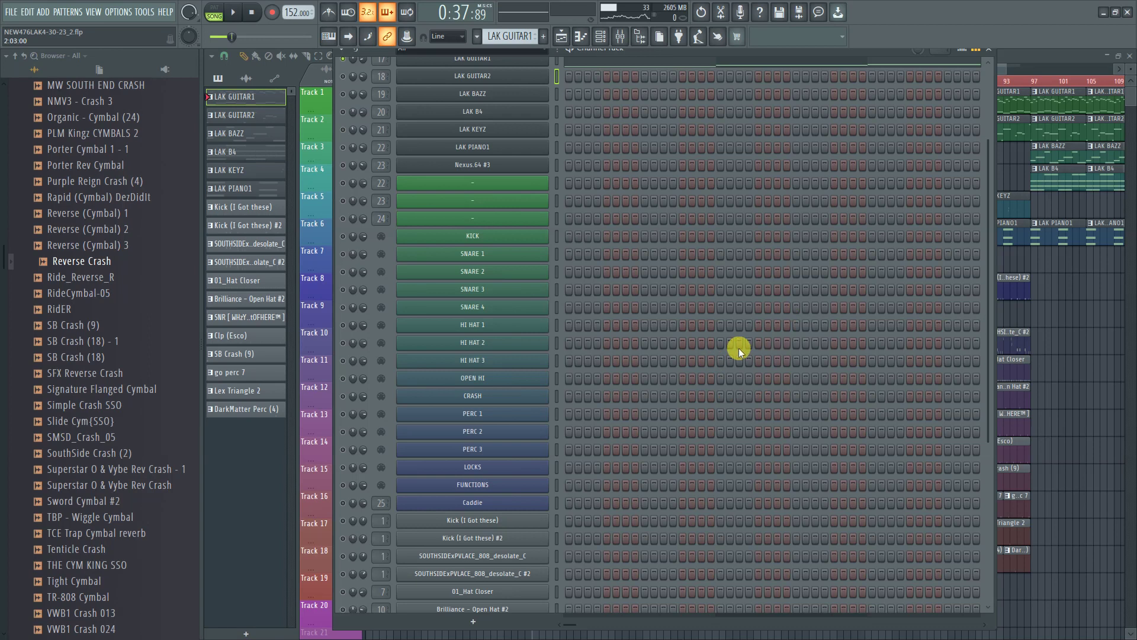
scroll(687, 361, down, 9)
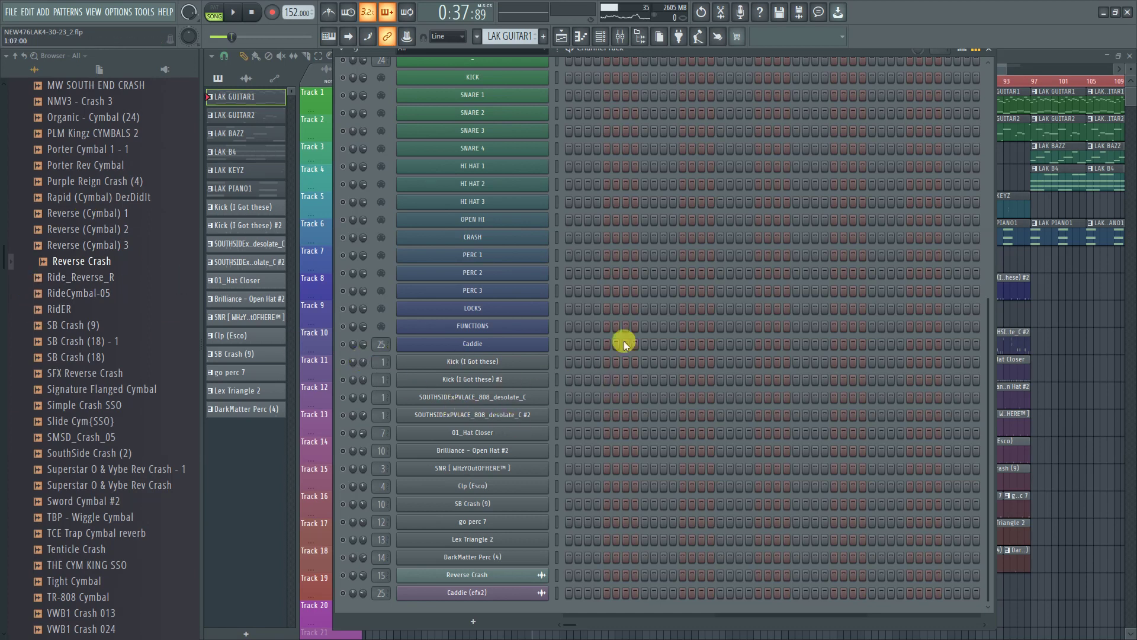
scroll(497, 39, down, 10)
scroll(498, 39, down, 1)
scroll(498, 39, down, 1)
scroll(498, 38, up, 1)
scroll(499, 37, up, 3)
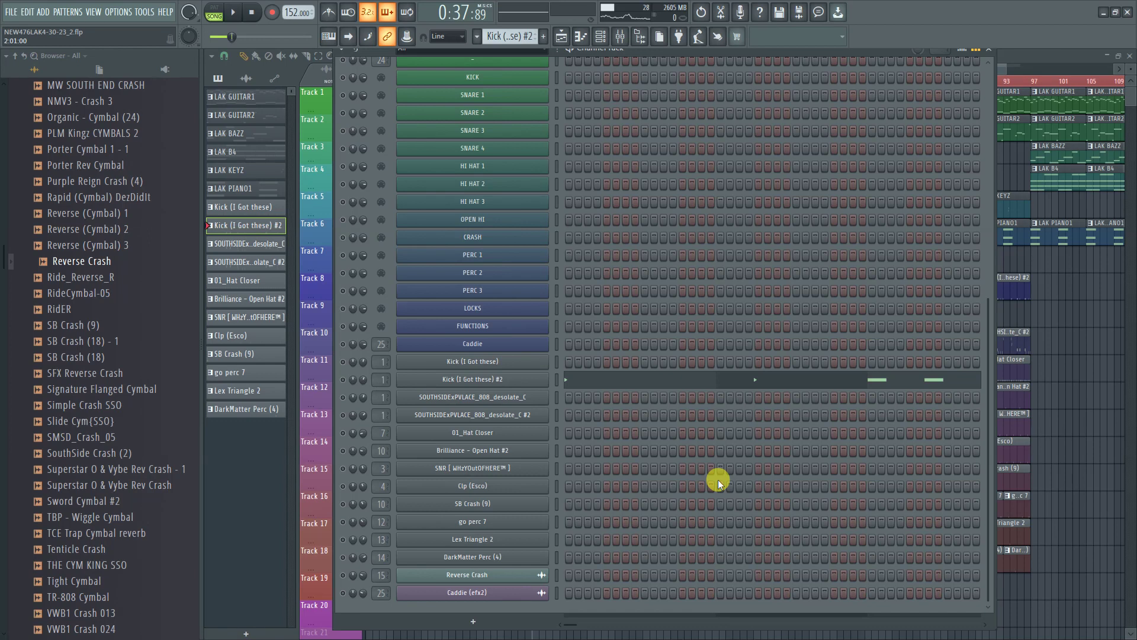
scroll(710, 328, up, 5)
scroll(695, 339, up, 1)
Check the LAK GUITAR1 mixer track and re-enable the Pitchwheel effect on the INSTRUMENT BUS track.
key(space)
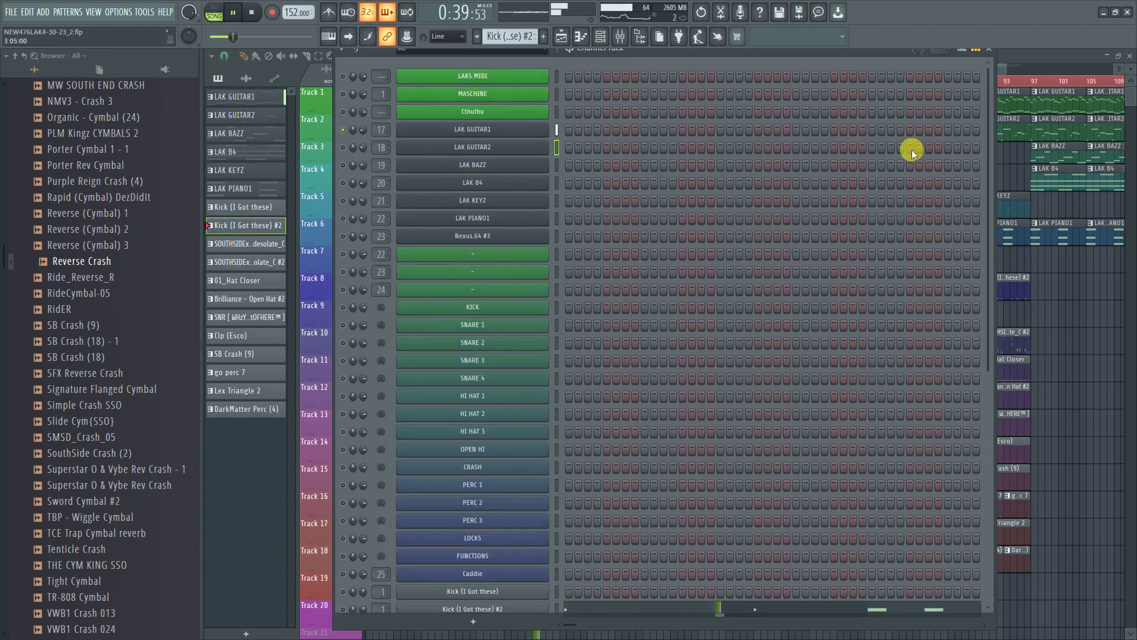
click(620, 37)
key(space)
click(713, 168)
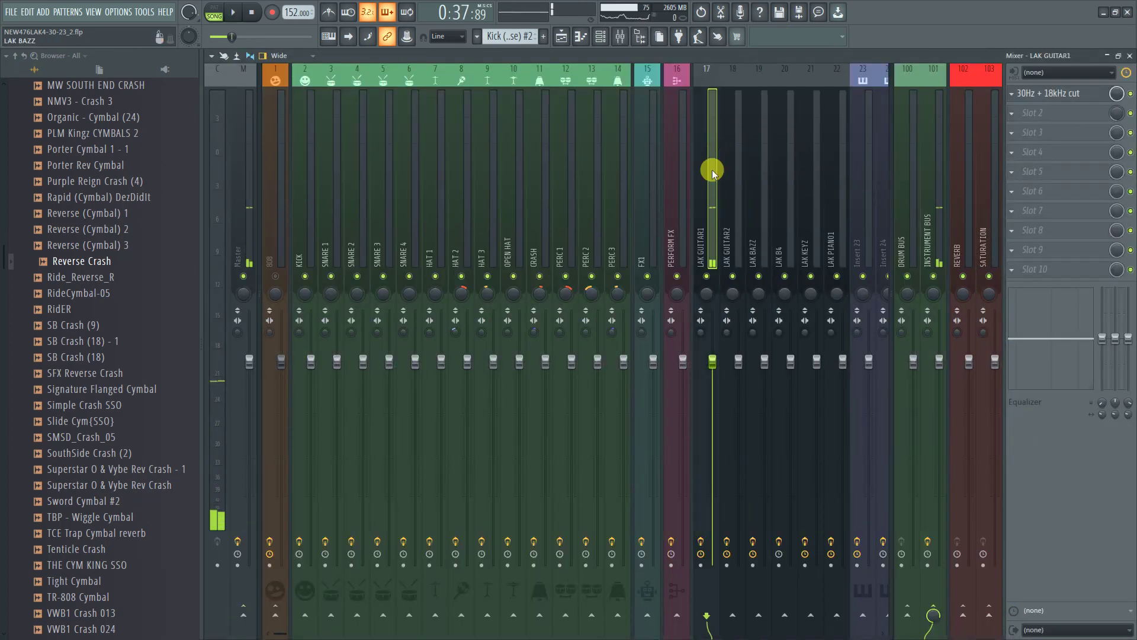
click(933, 193)
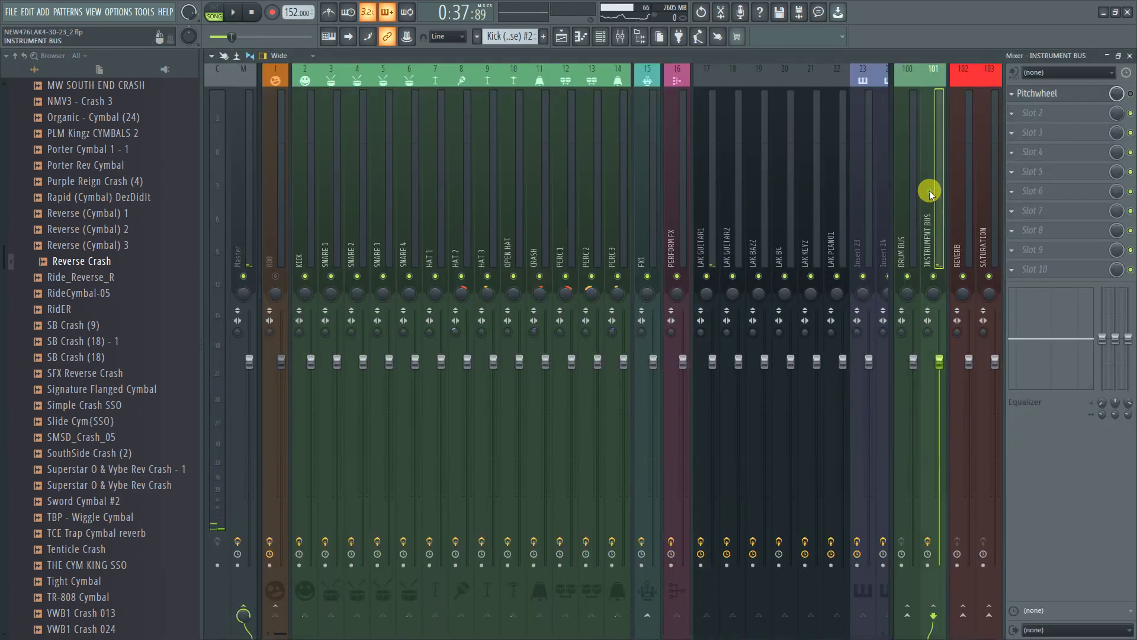
click(1053, 94)
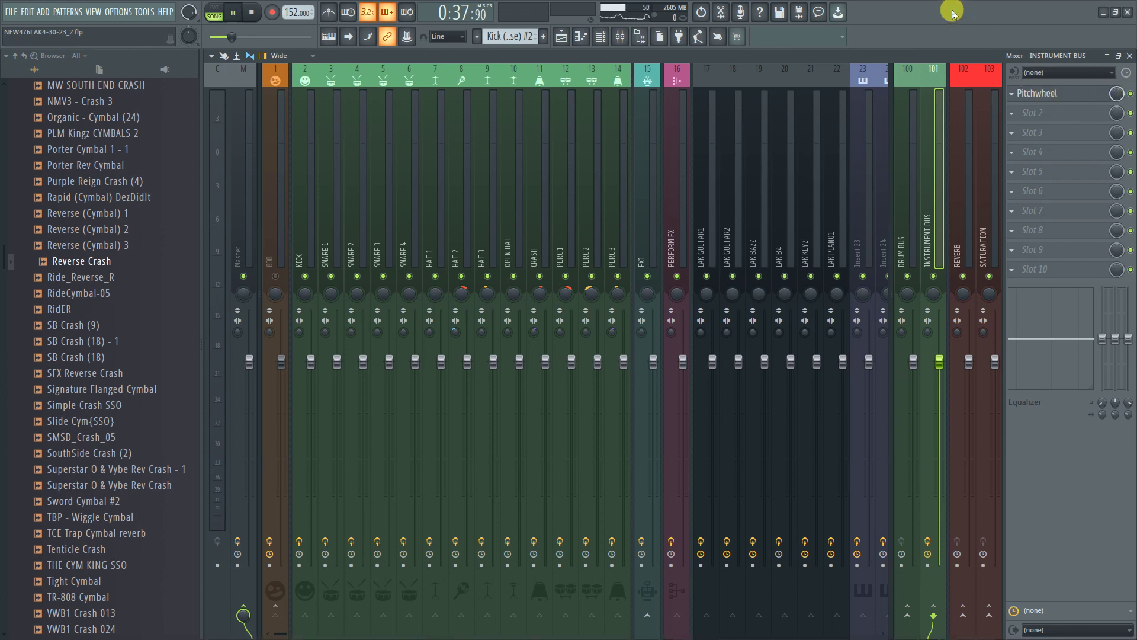
Listen to the soloed LAK GUITAR1 part with Pitchwheel active, closing the mixer during playback.
key(space)
click(1120, 57)
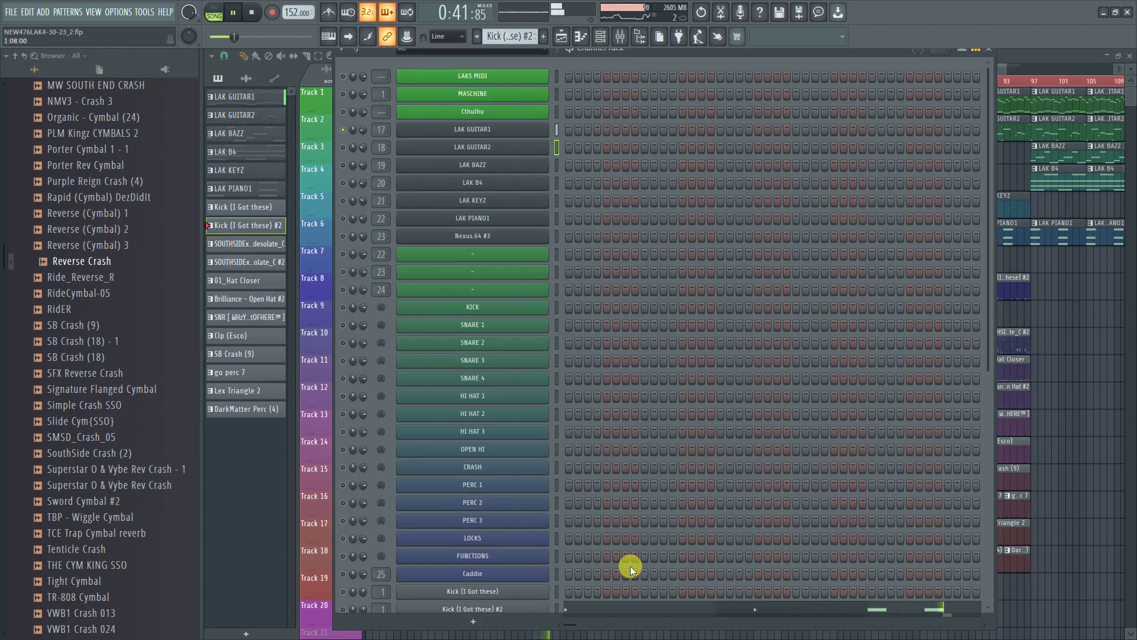
key(space)
Unmute the LAK GUITAR2 channel and play the song to hear both guitars together.
click(343, 147)
key(space)
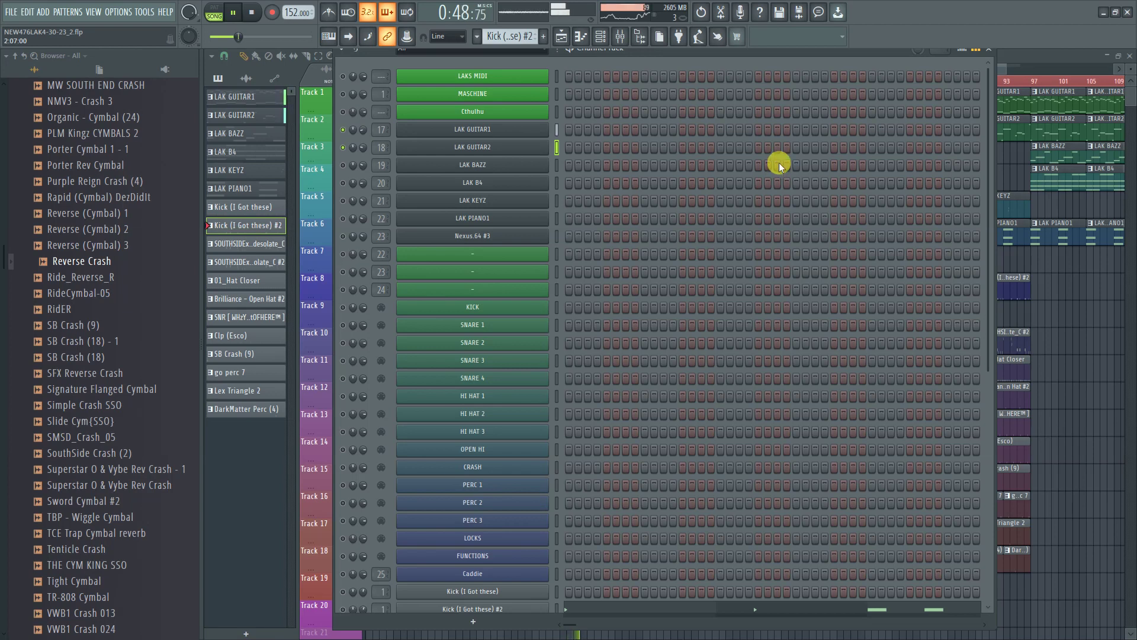
key(space)
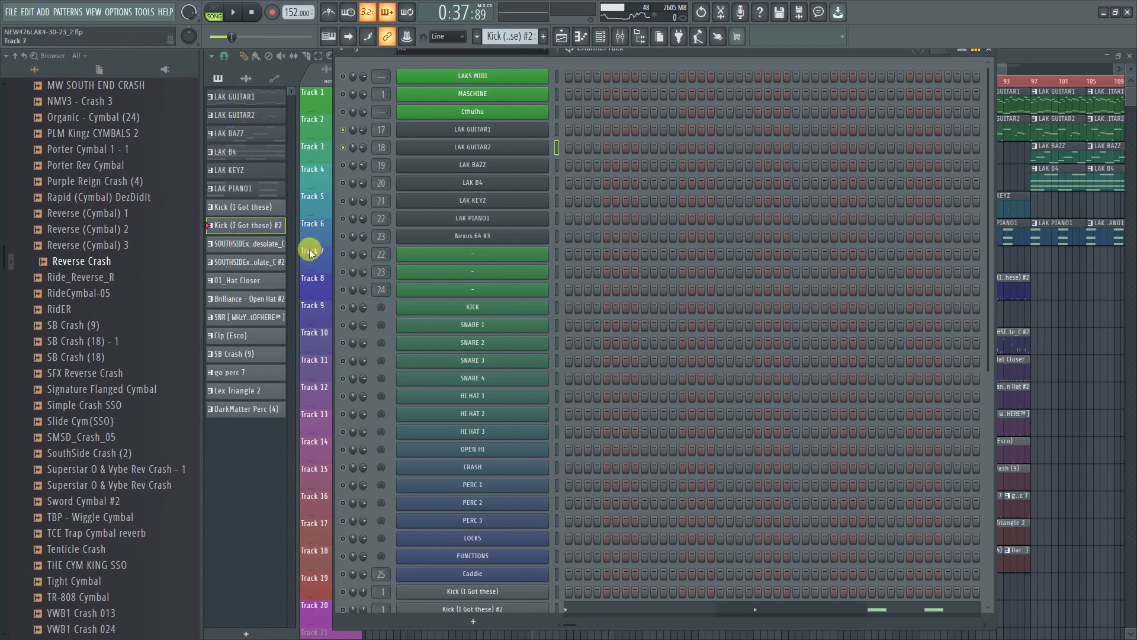
key(space)
key(space)
Unmute the LAK BAZZ channel, make LAK BAZZ the current pattern and briefly play the song.
click(342, 165)
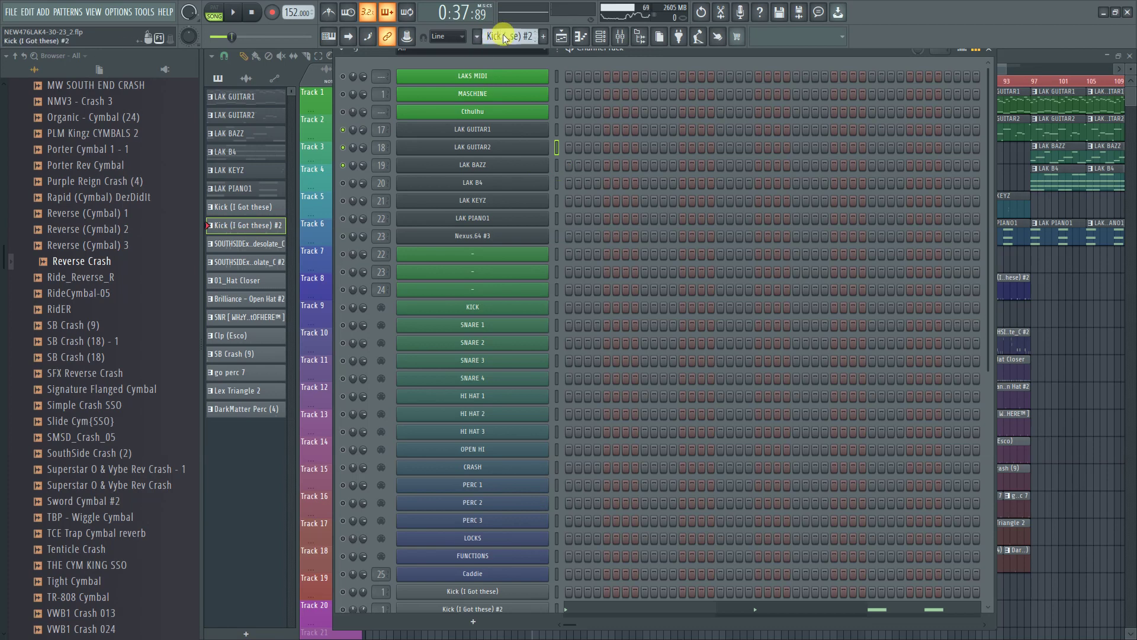
scroll(503, 35, up, 5)
key(space)
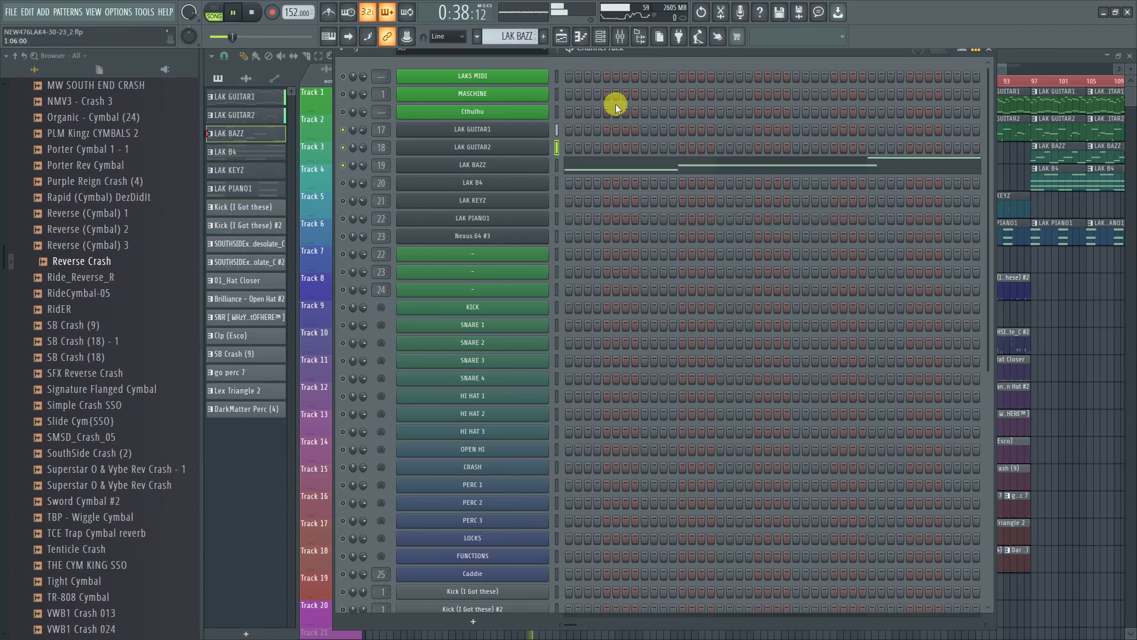
key(space)
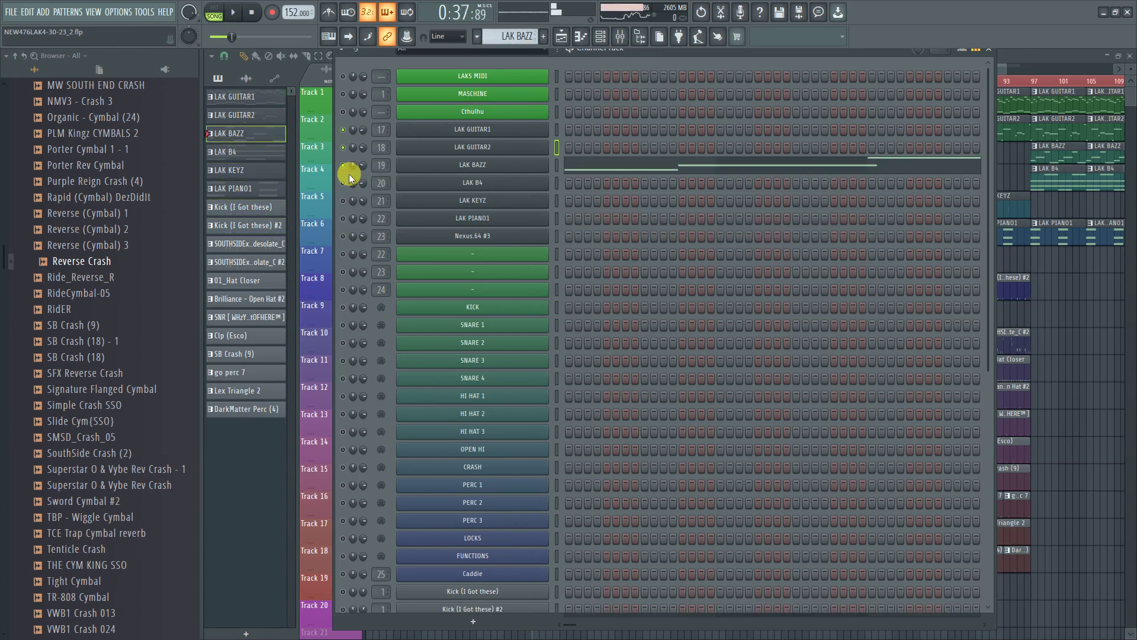
Move the song position to the beginning and listen to LAK BAZZ with the unmuted guitar channels.
drag(237, 39, 211, 37)
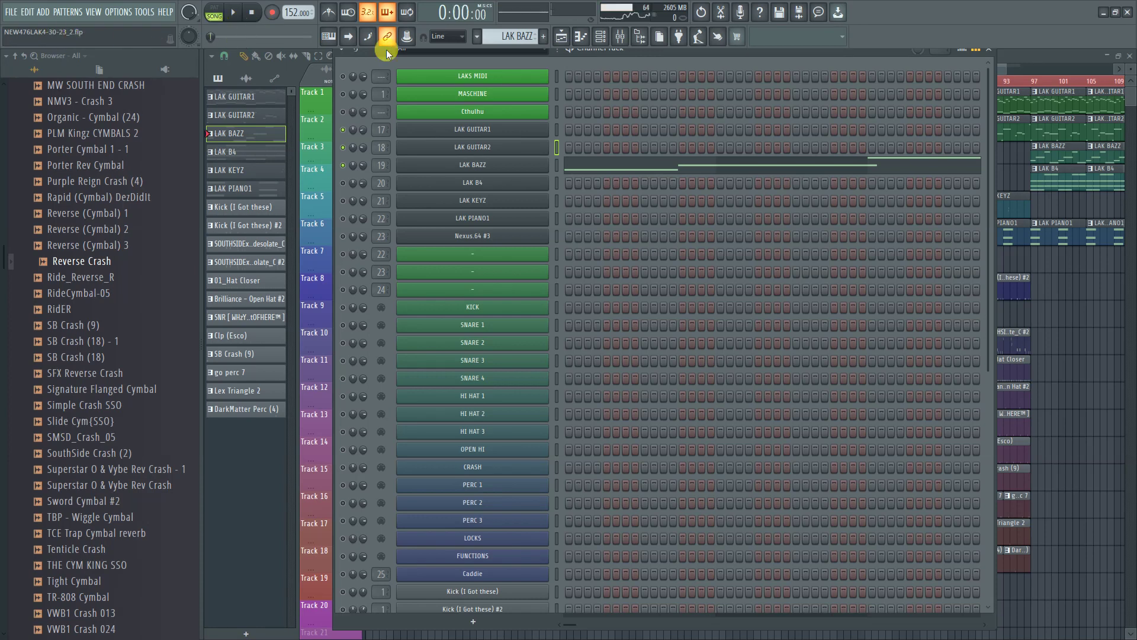
key(space)
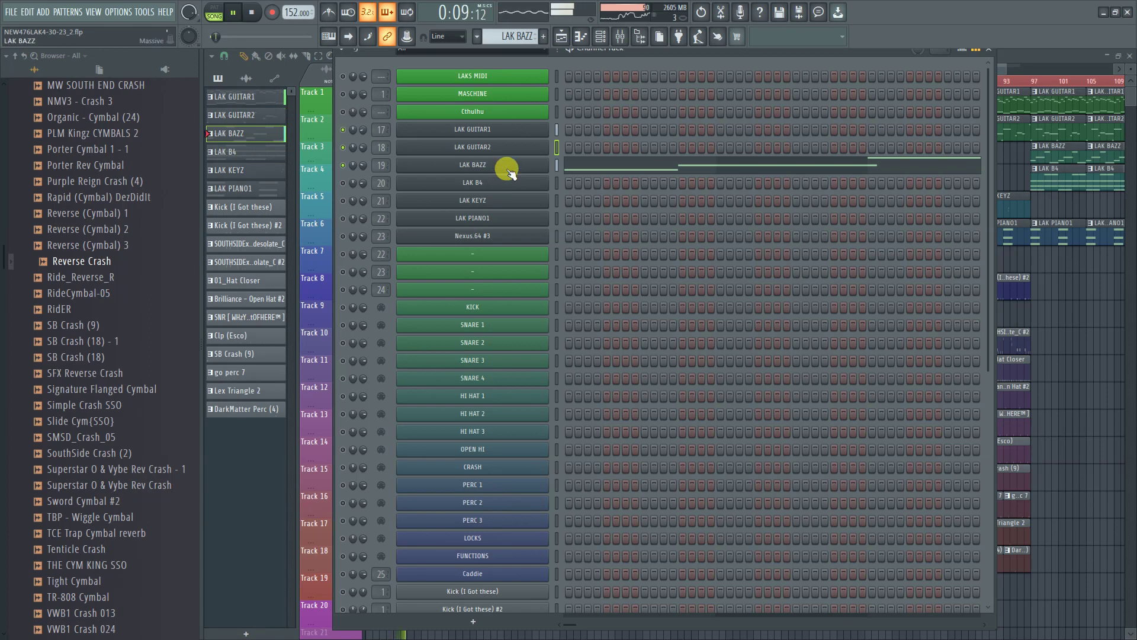
click(255, 13)
Unmute the LAK B4 channel and play the song from the beginning to hear it in the mix.
click(342, 183)
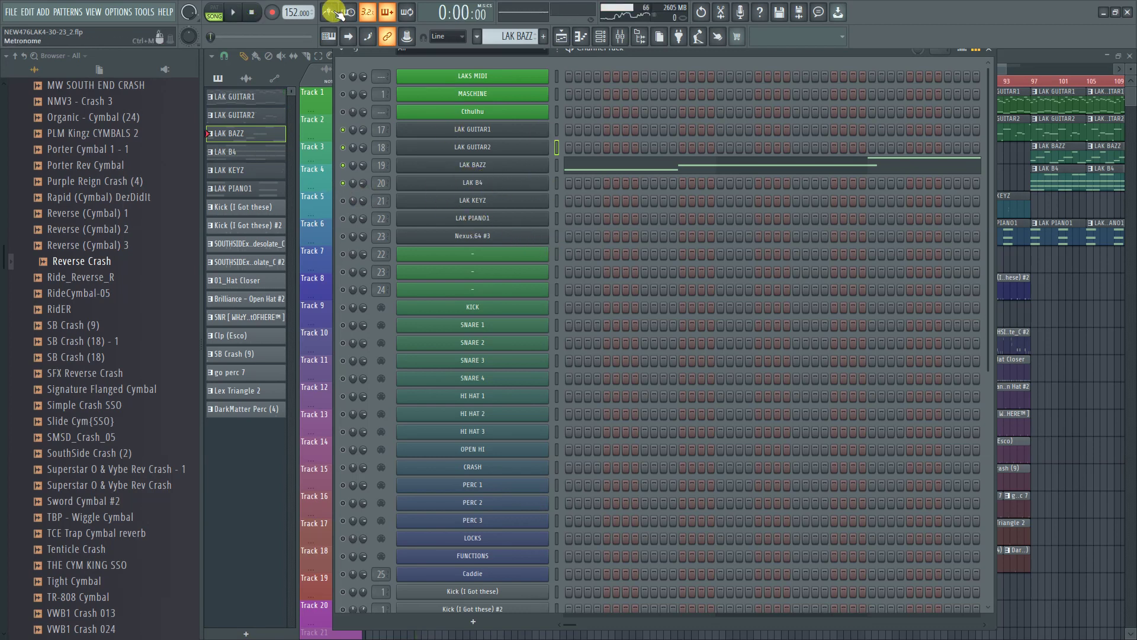
click(233, 13)
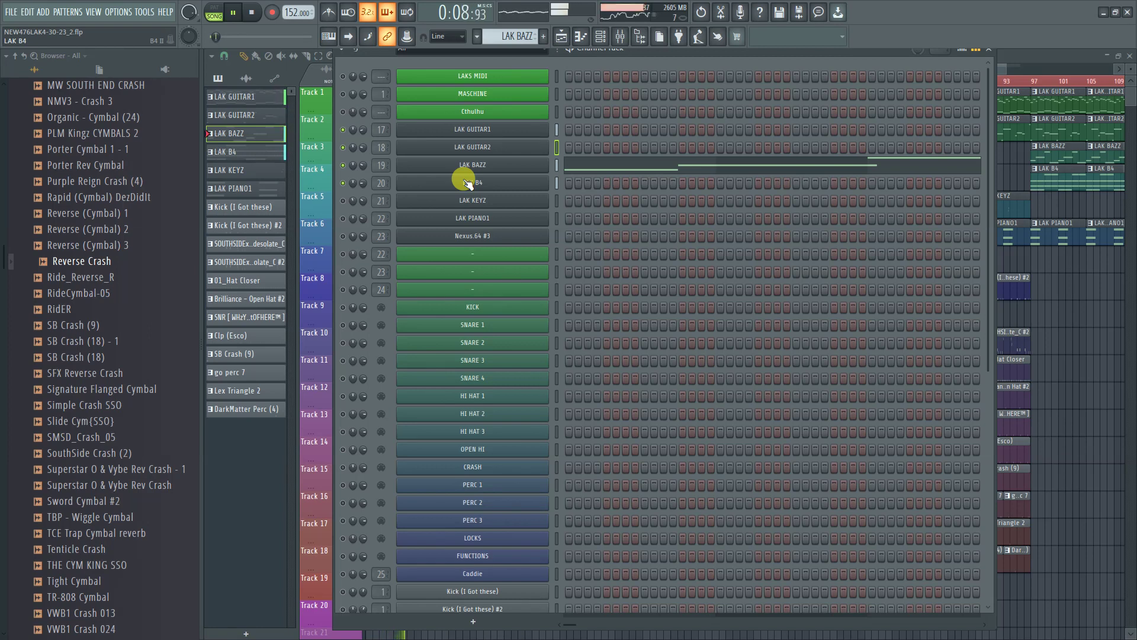
click(251, 12)
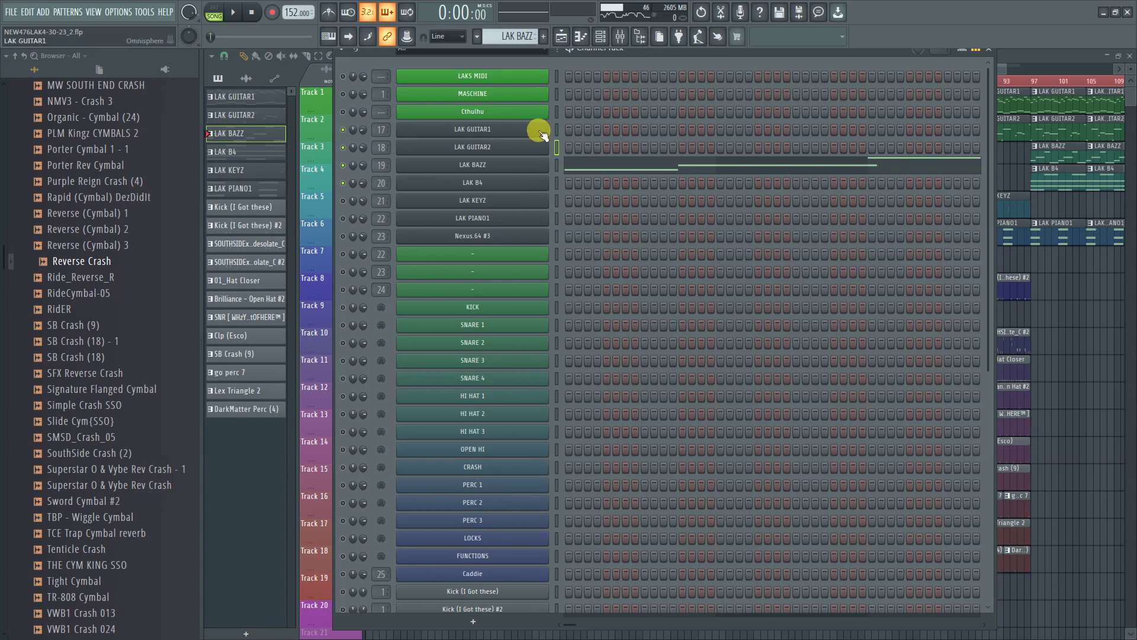
Check the Omnisphere patch on LAK GUITAR1 and move the channel rack down to uncover the playlist's upper tracks.
click(509, 132)
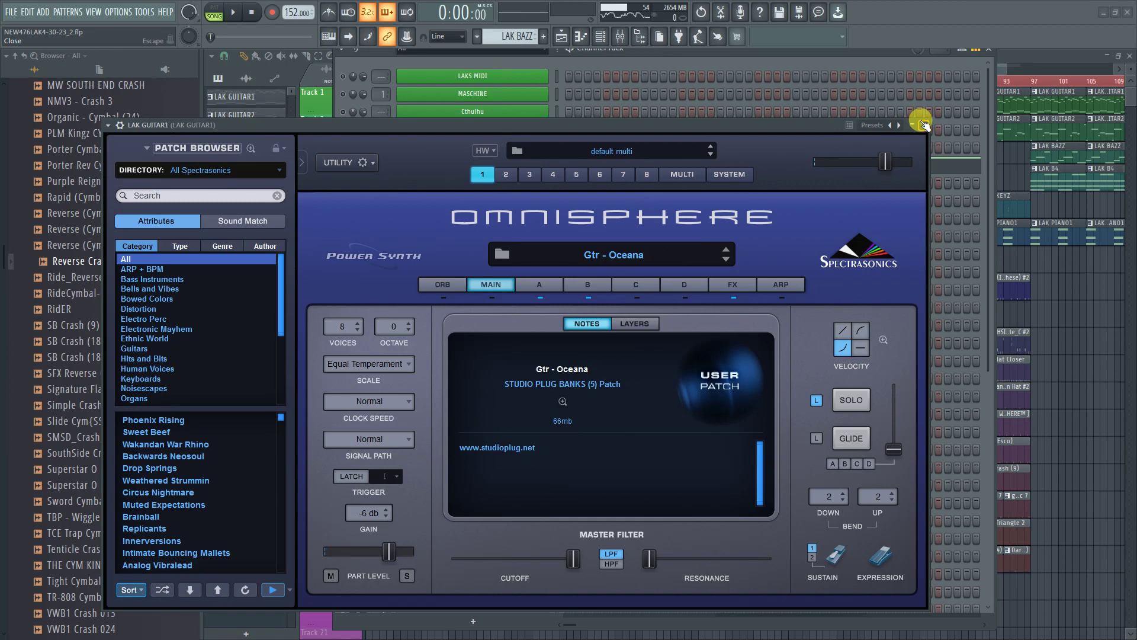
click(922, 125)
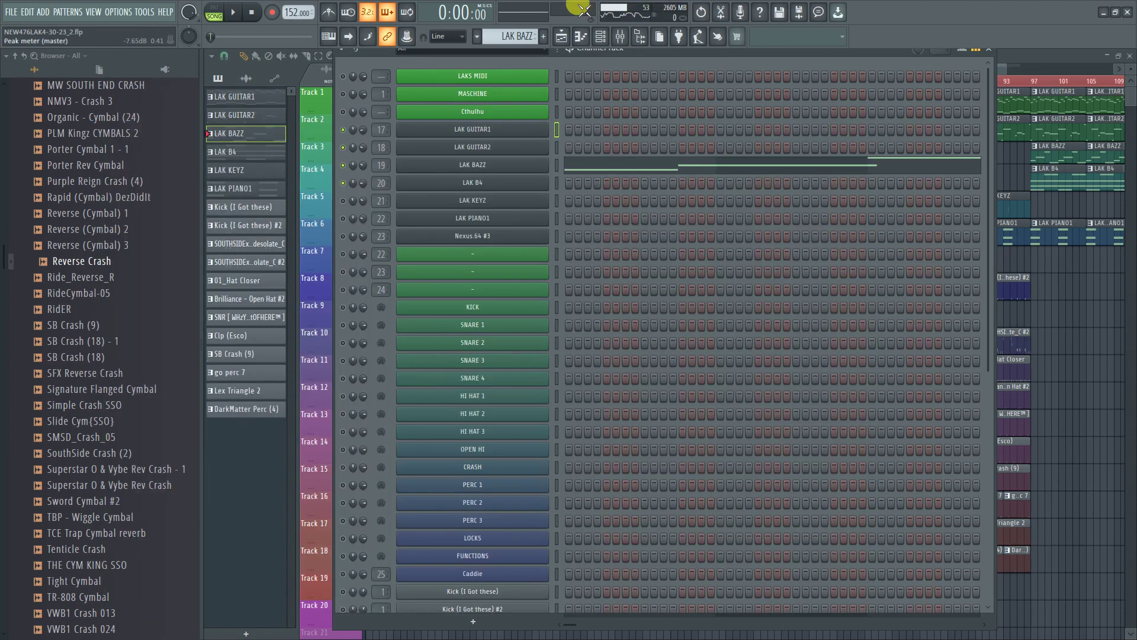
drag(646, 52, 795, 462)
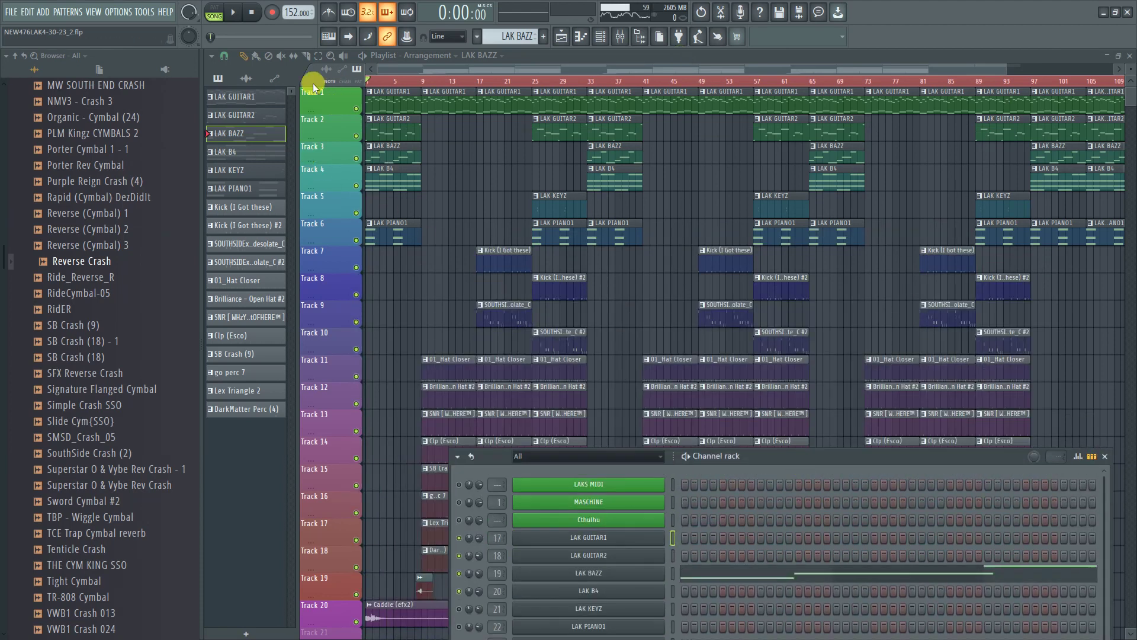
Make LAK GUITAR1 the current pattern and close the playlist.
right_click(276, 98)
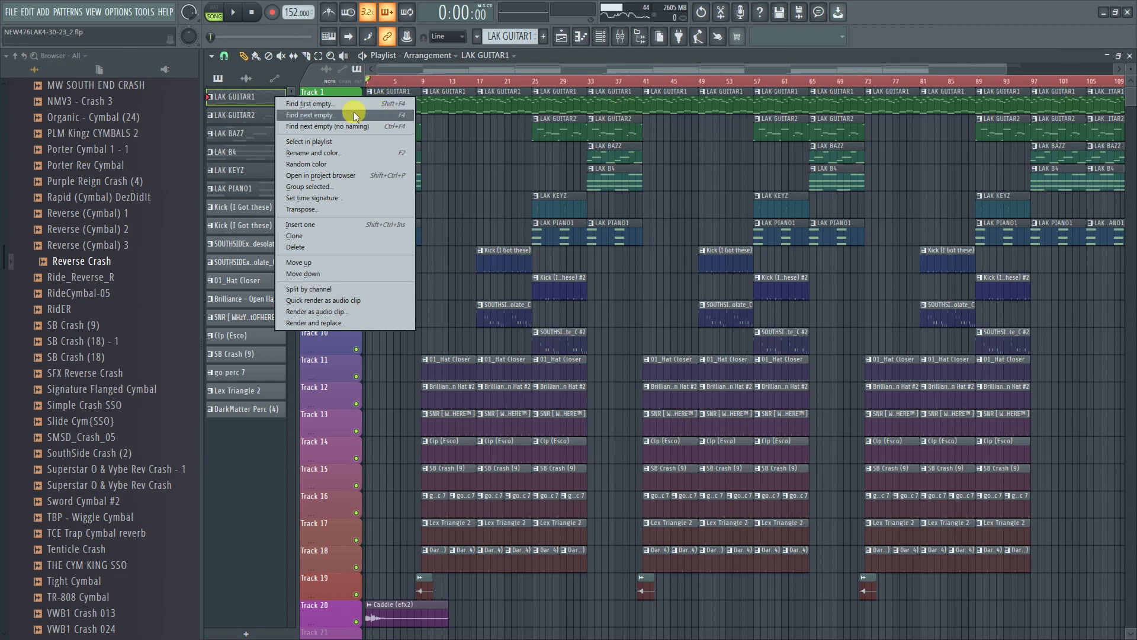
click(309, 103)
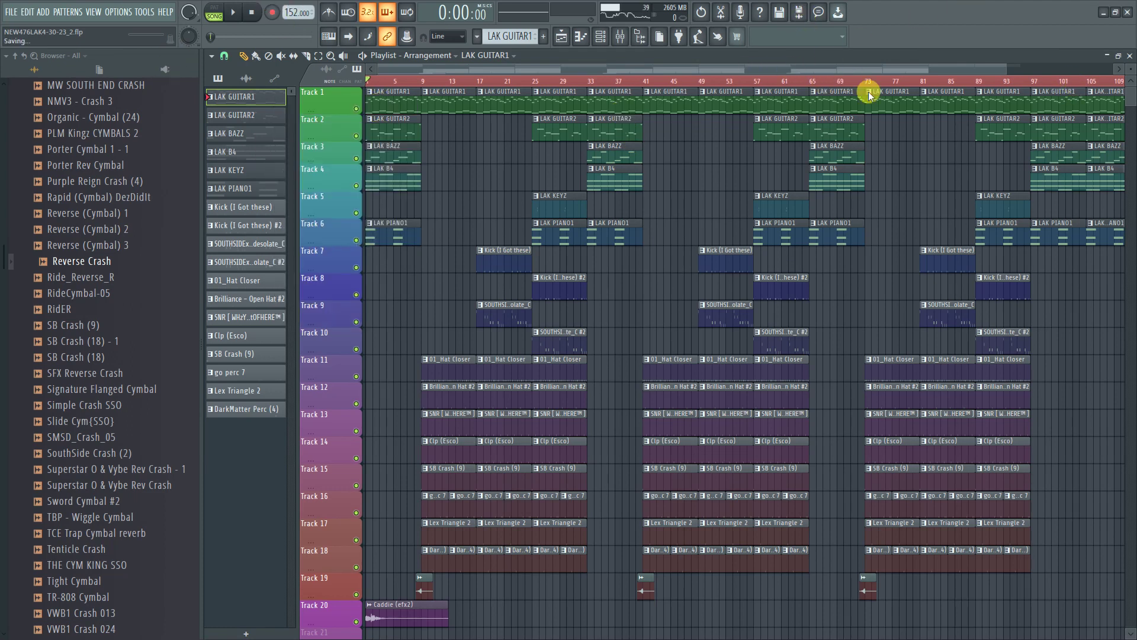
click(1130, 56)
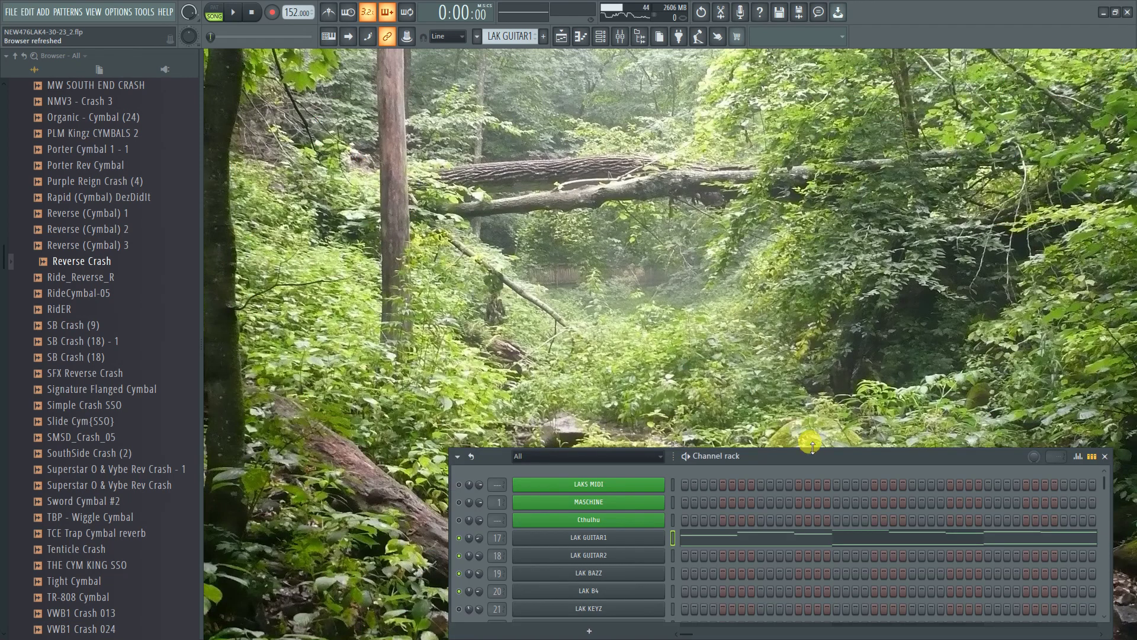
Move the channel rack up and enlarge it to show the instrument and drum channels down to Caddie.
drag(823, 447, 709, 128)
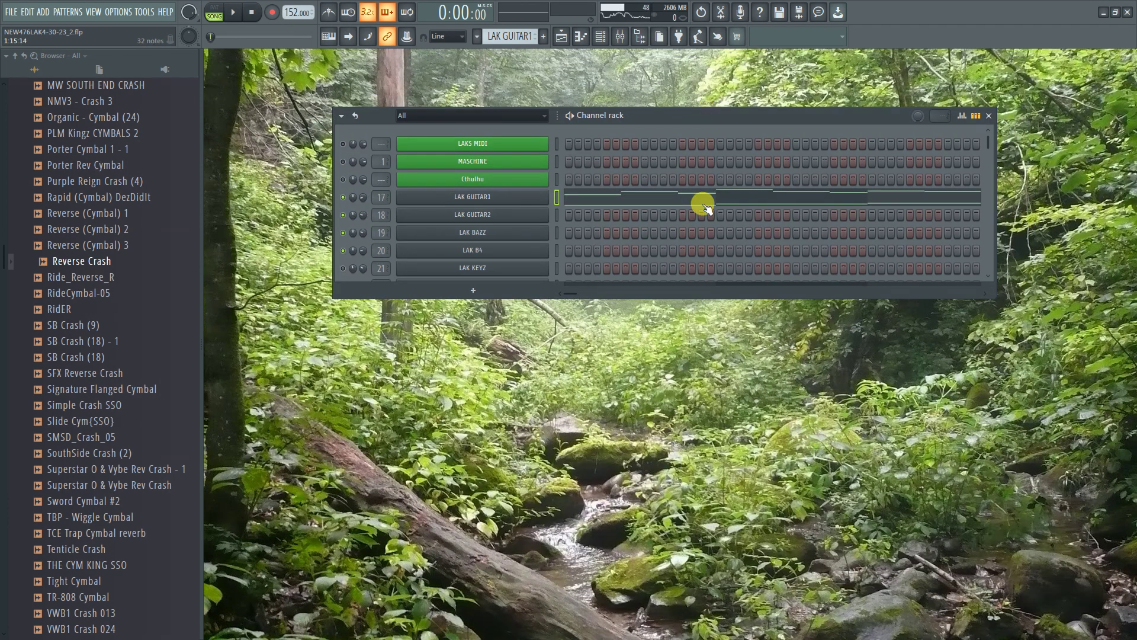
drag(988, 290, 1028, 635)
drag(734, 136, 734, 68)
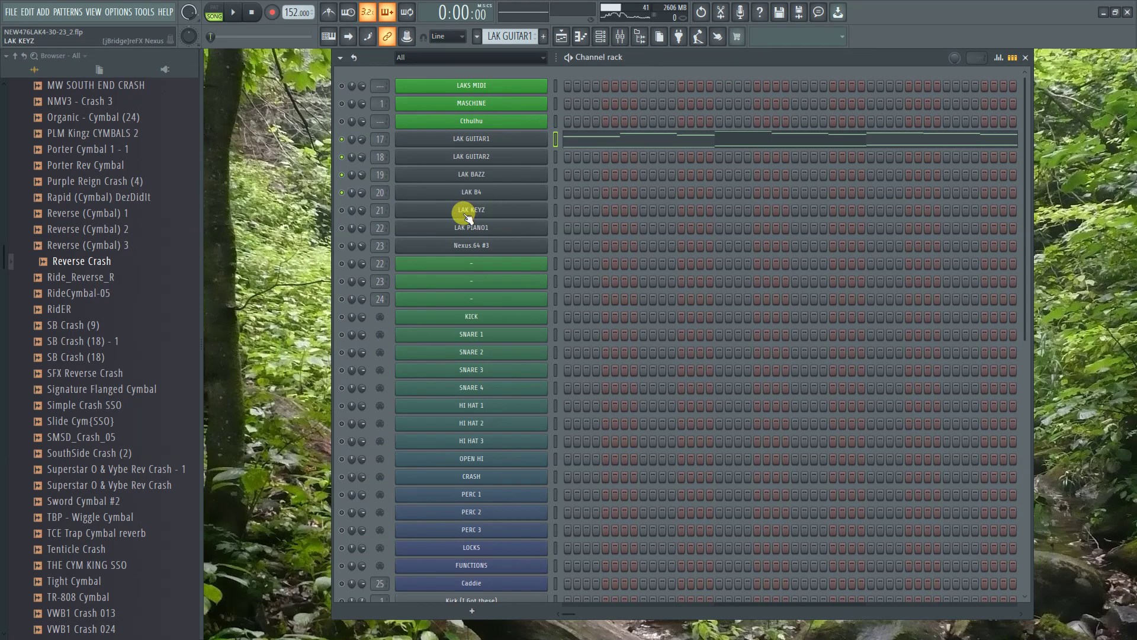
Unmute the LAK PIANO1 channel, play the song from the beginning and briefly check its clips in the playlist.
click(343, 229)
key(space)
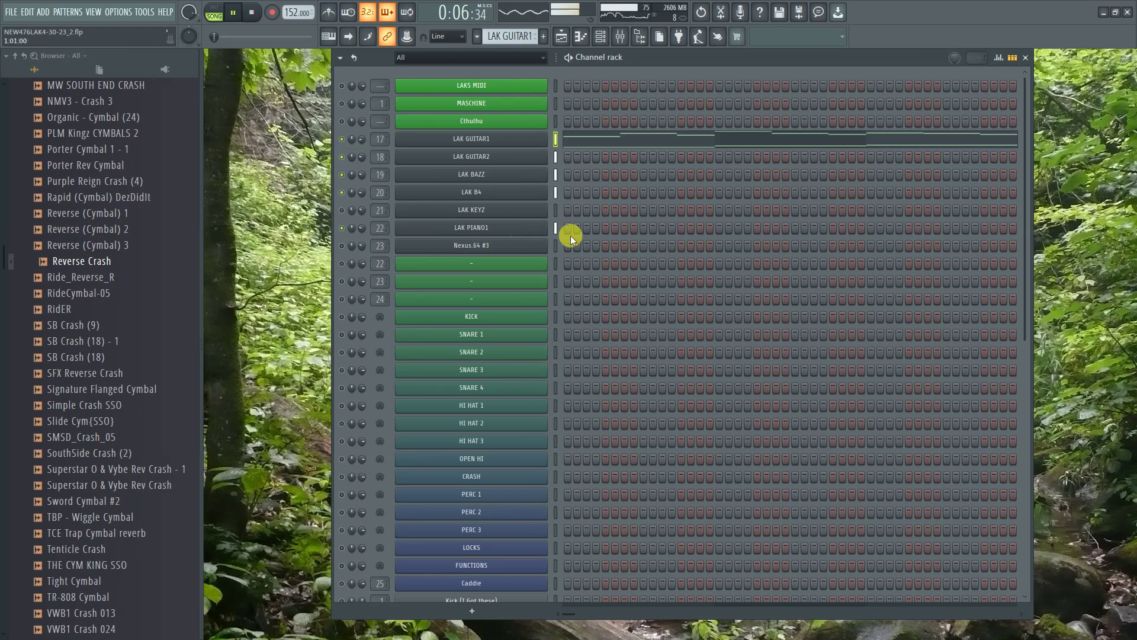
key(space)
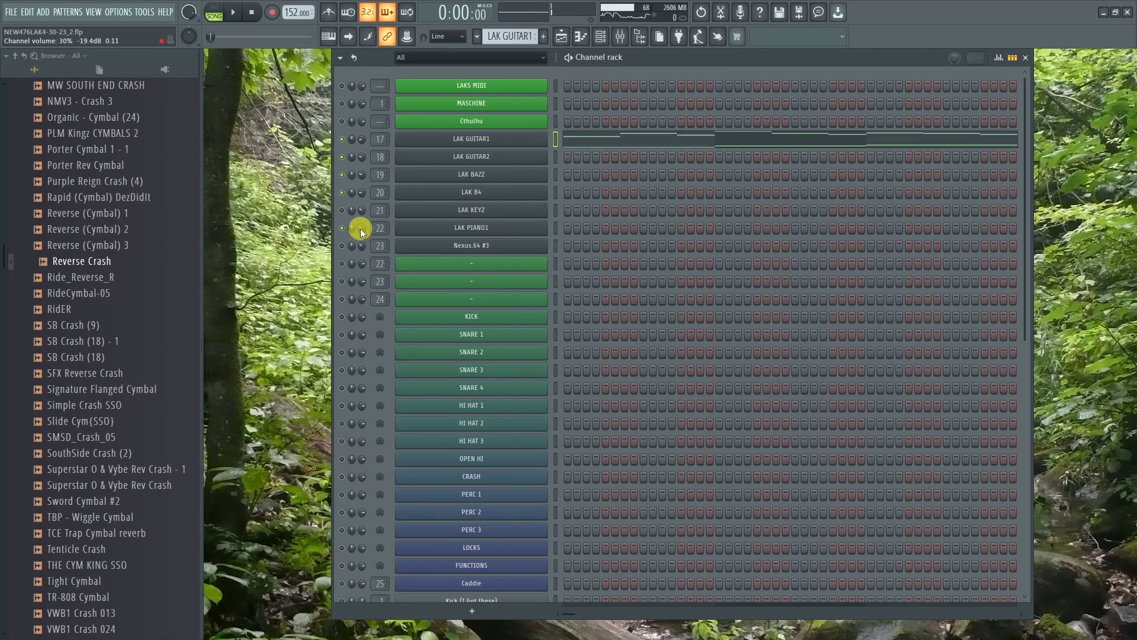
key(space)
click(561, 36)
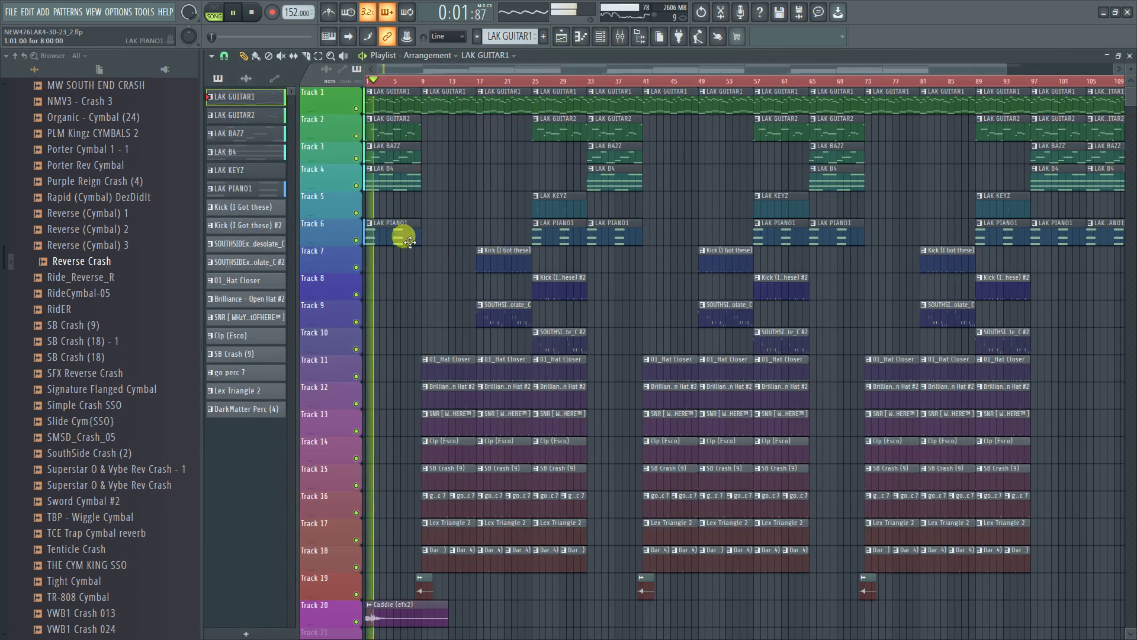
click(1129, 55)
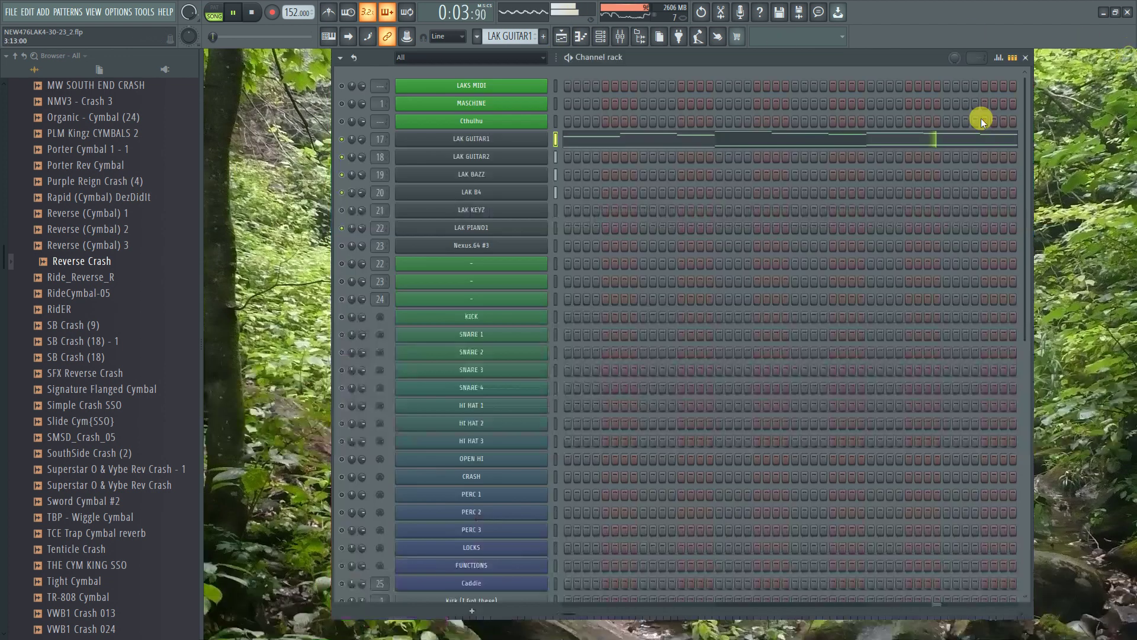
Solo the LAK PIANO1 channel, listen to it on its own and stop playback.
right_click(341, 229)
click(367, 246)
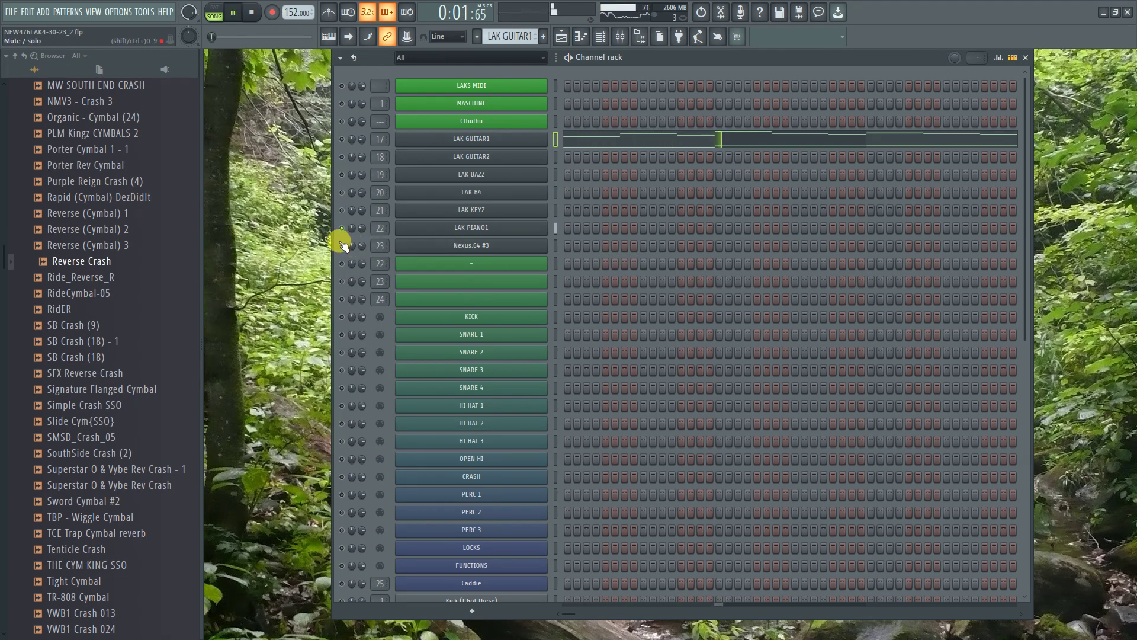
key(space)
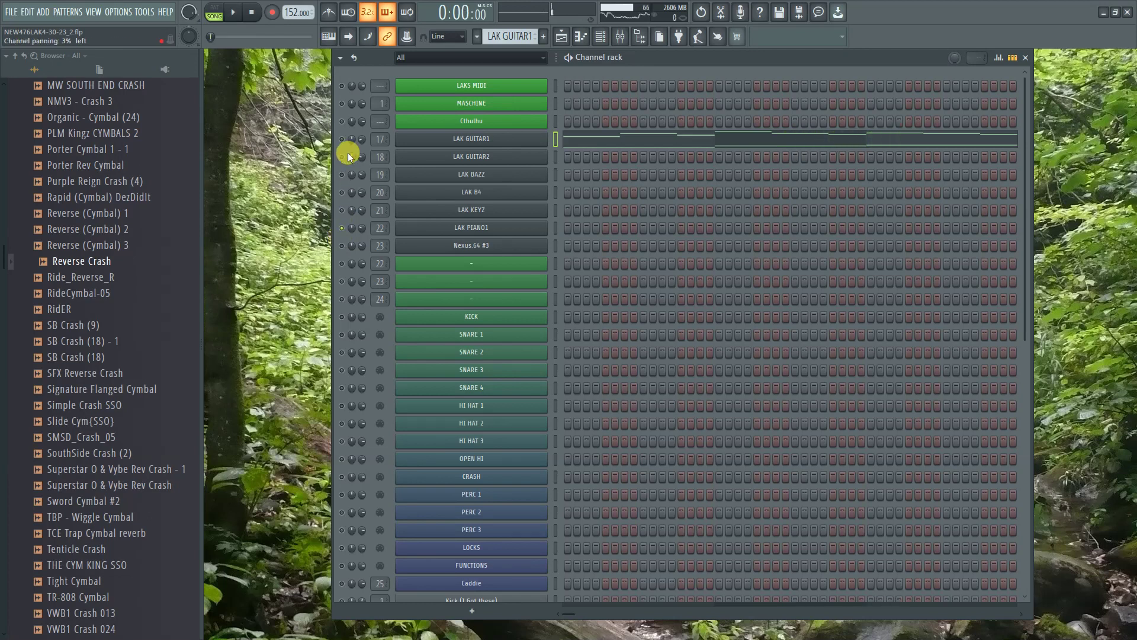
Unmute LAK GUITAR1 and LAK GUITAR2 and play them from the beginning together with LAK PIANO1.
click(341, 138)
key(space)
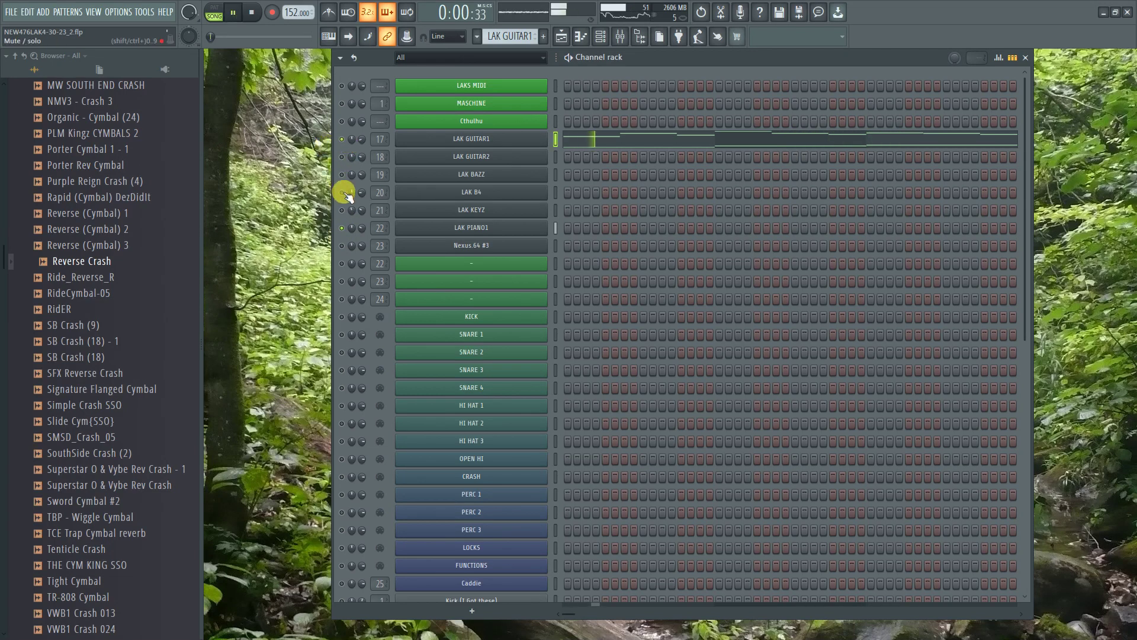
click(341, 157)
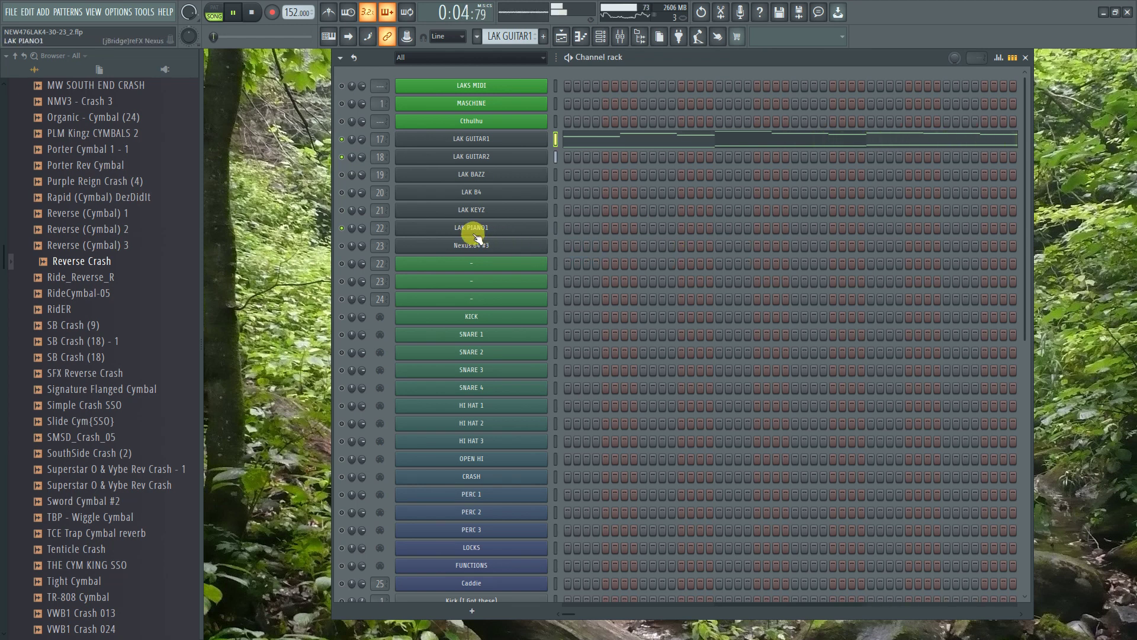
key(space)
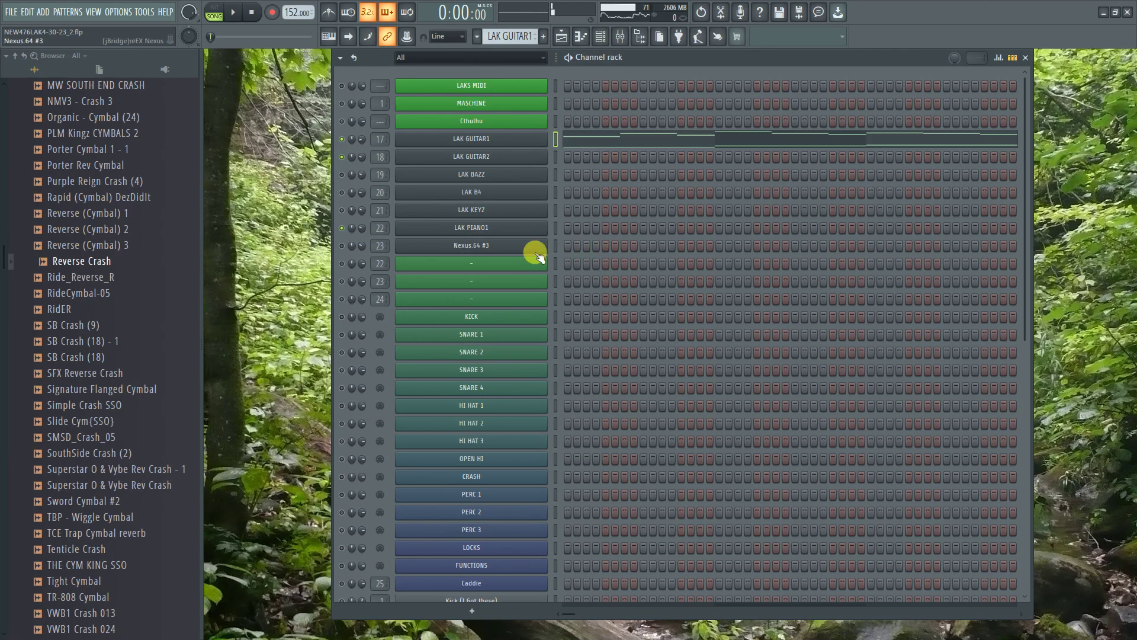
Unmute the LAK B4 and LAK BAZZ channels while keeping LAK PIANO1 active.
click(341, 228)
click(342, 193)
click(341, 175)
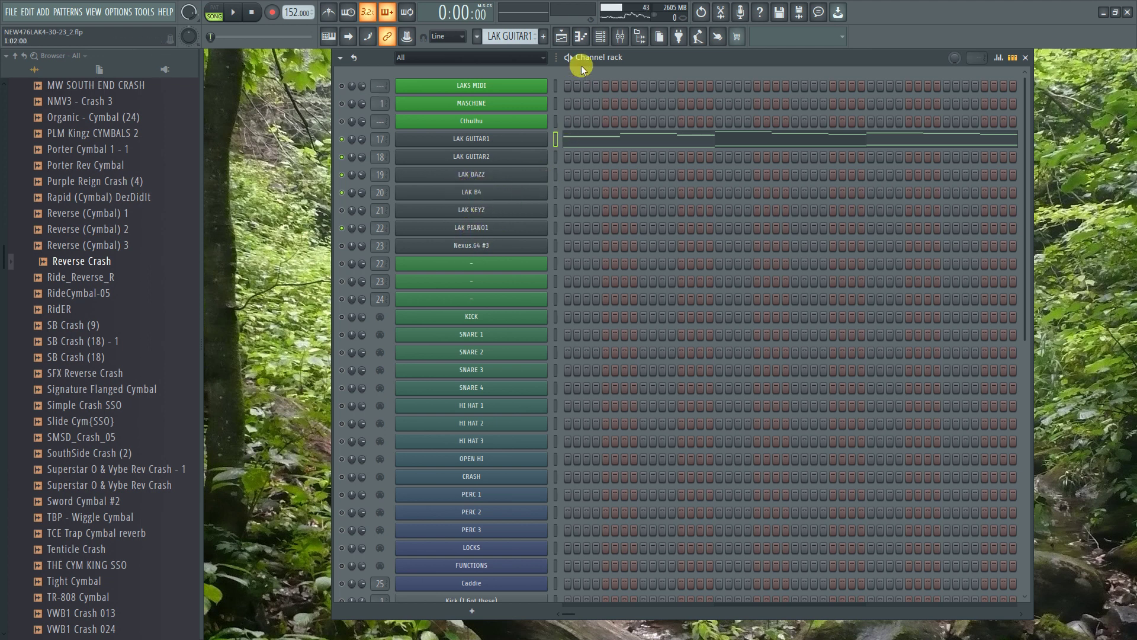
Show the playlist, move the song position to bar 25 and play the song from there.
click(563, 39)
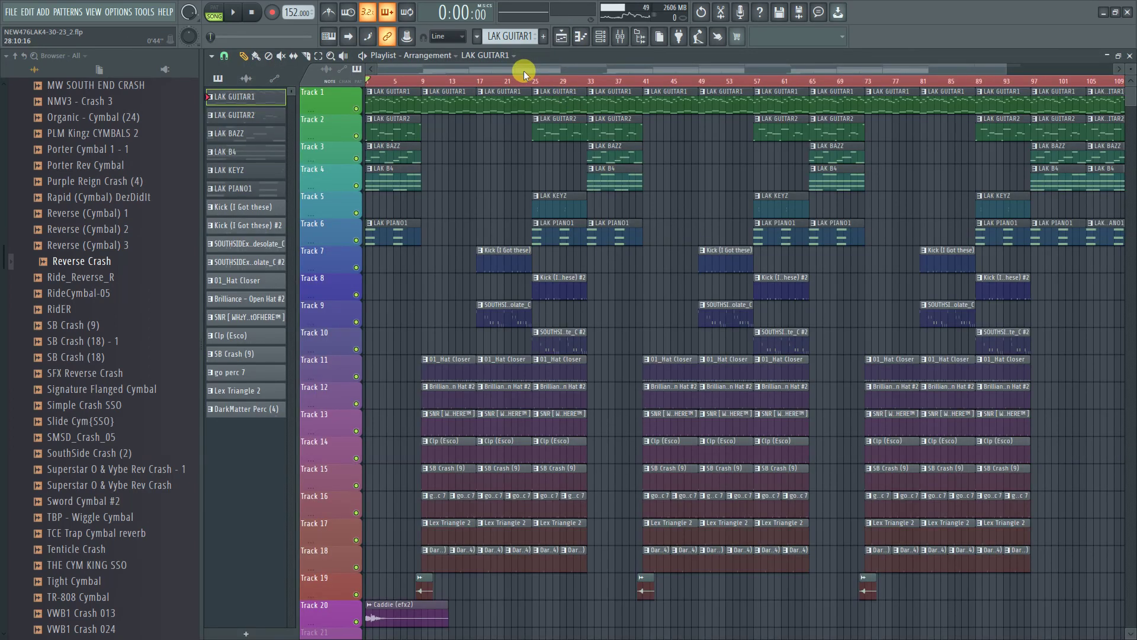
drag(541, 83, 525, 81)
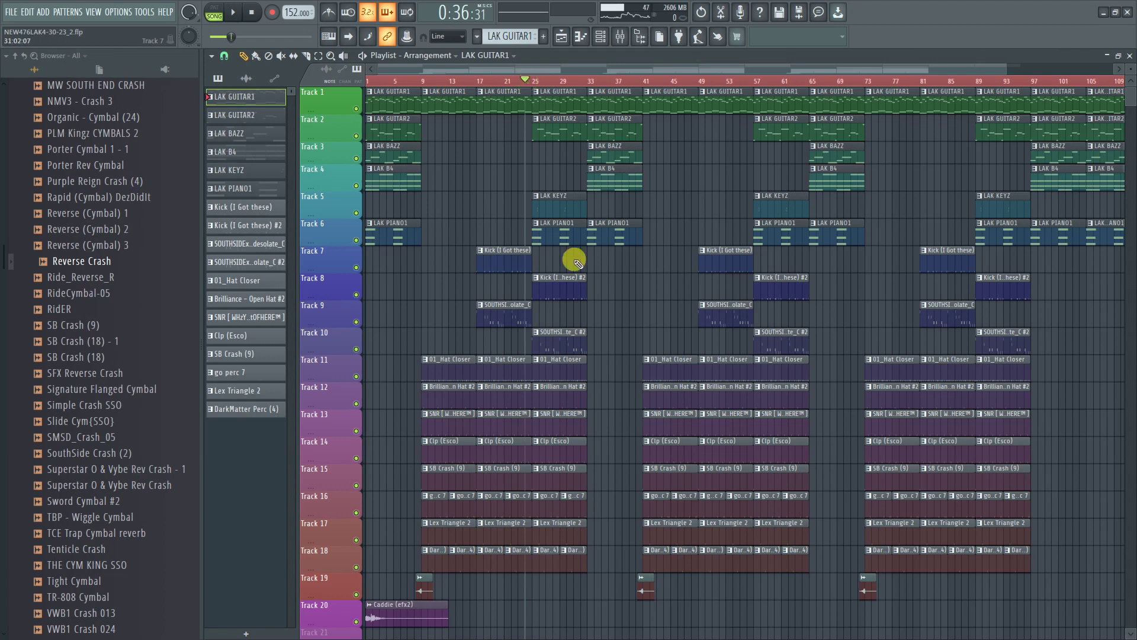
click(537, 77)
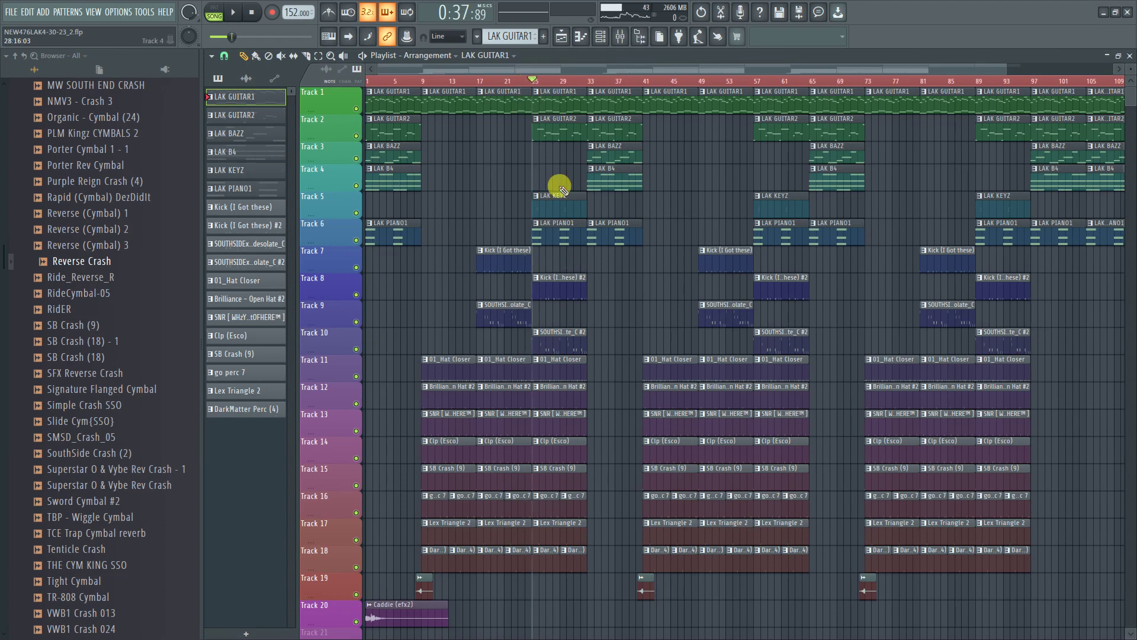
click(218, 9)
click(217, 12)
click(232, 12)
click(533, 78)
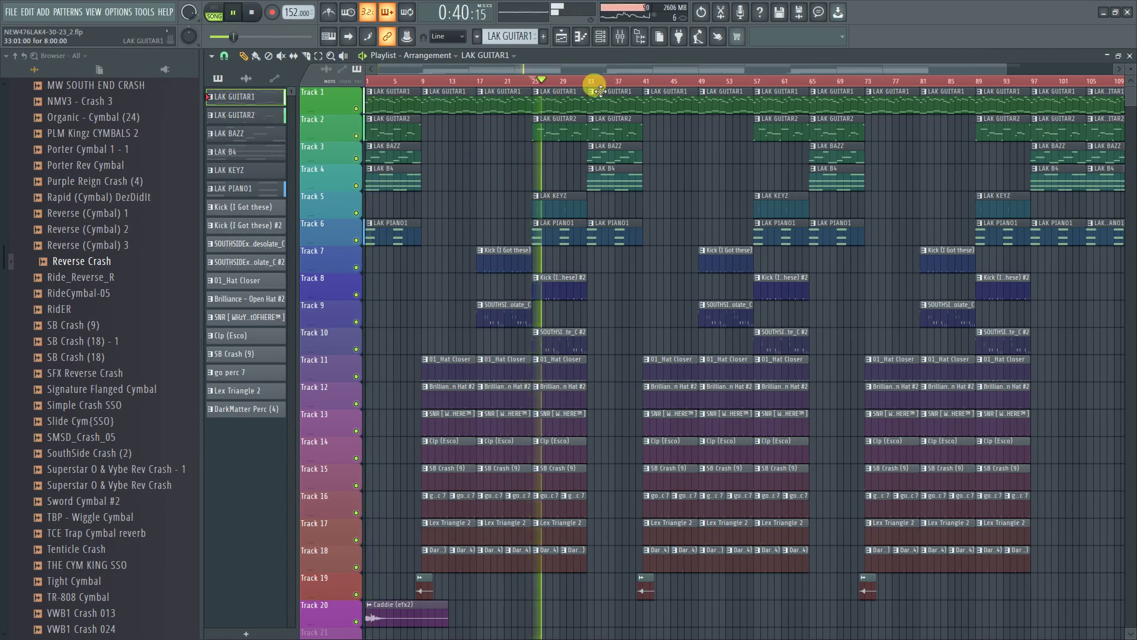
Check the instrument levels in the mixer, return to the channel rack with LAK KEYZ unmuted and stop playback.
click(622, 36)
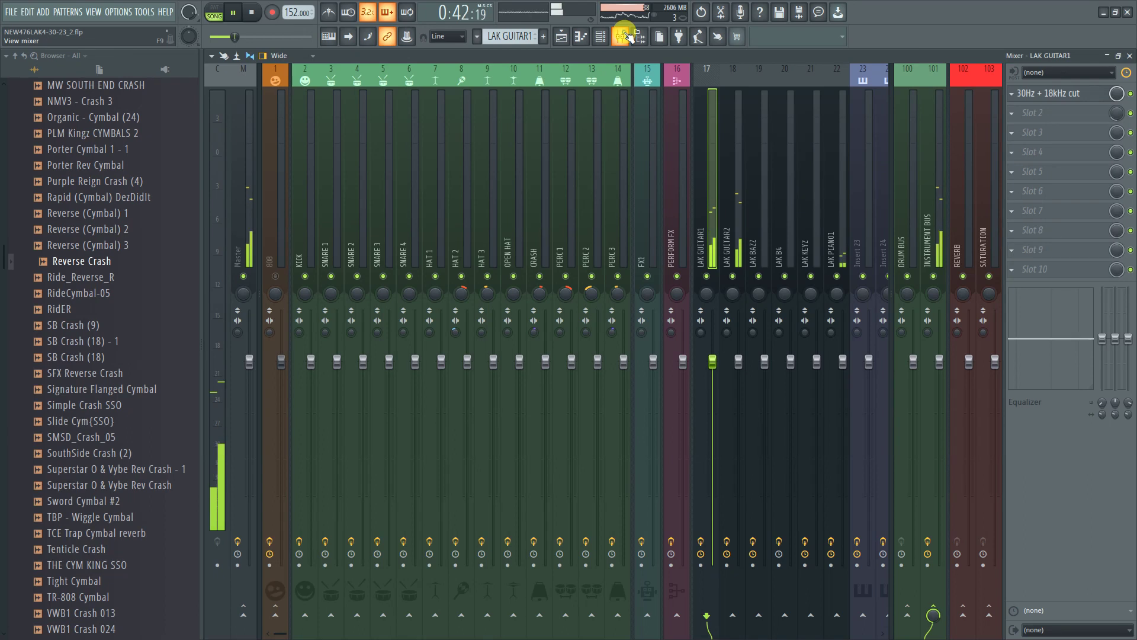
click(622, 37)
key(F6)
key(F6)
key(space)
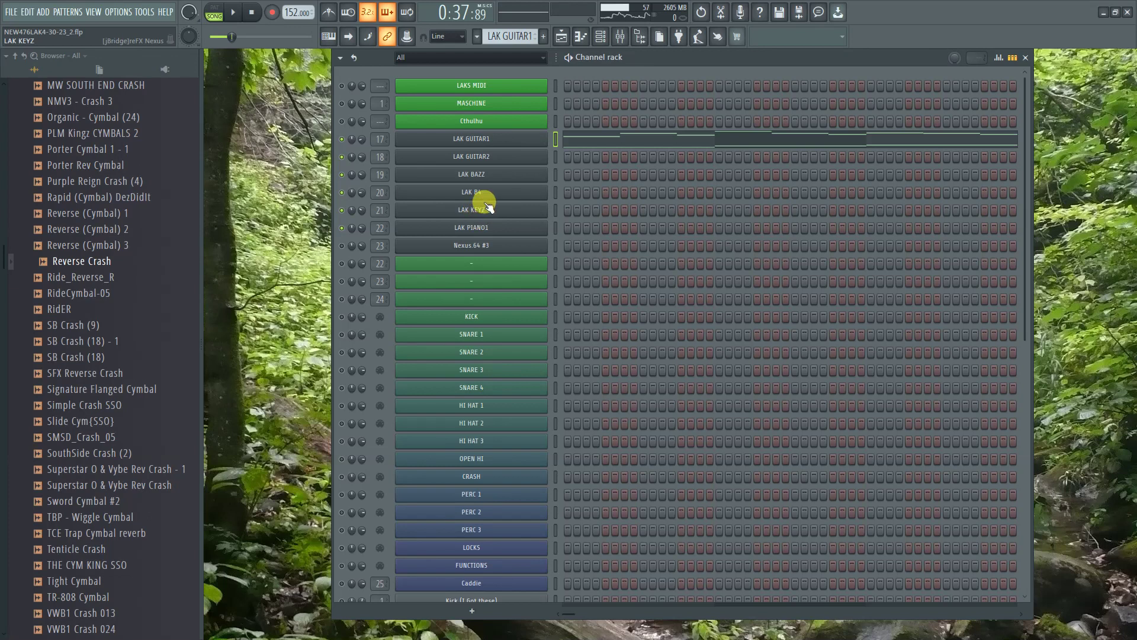
Select the Nexus 64 #3 channel and play the song from bar 25, following it in the playlist and mixer.
click(556, 248)
click(232, 12)
click(562, 36)
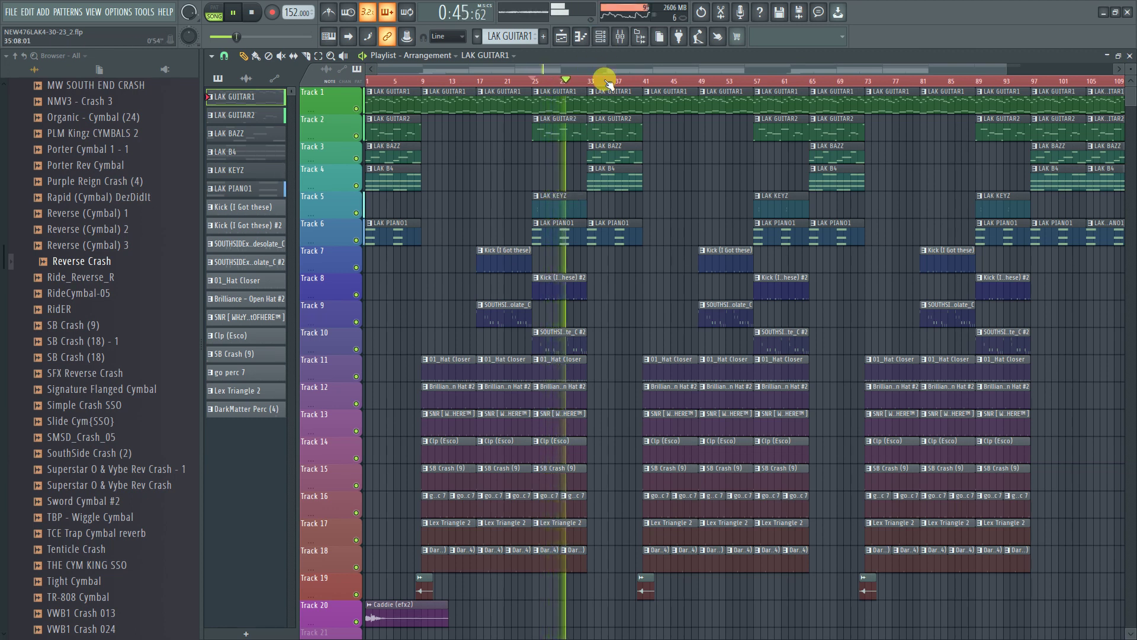
click(620, 37)
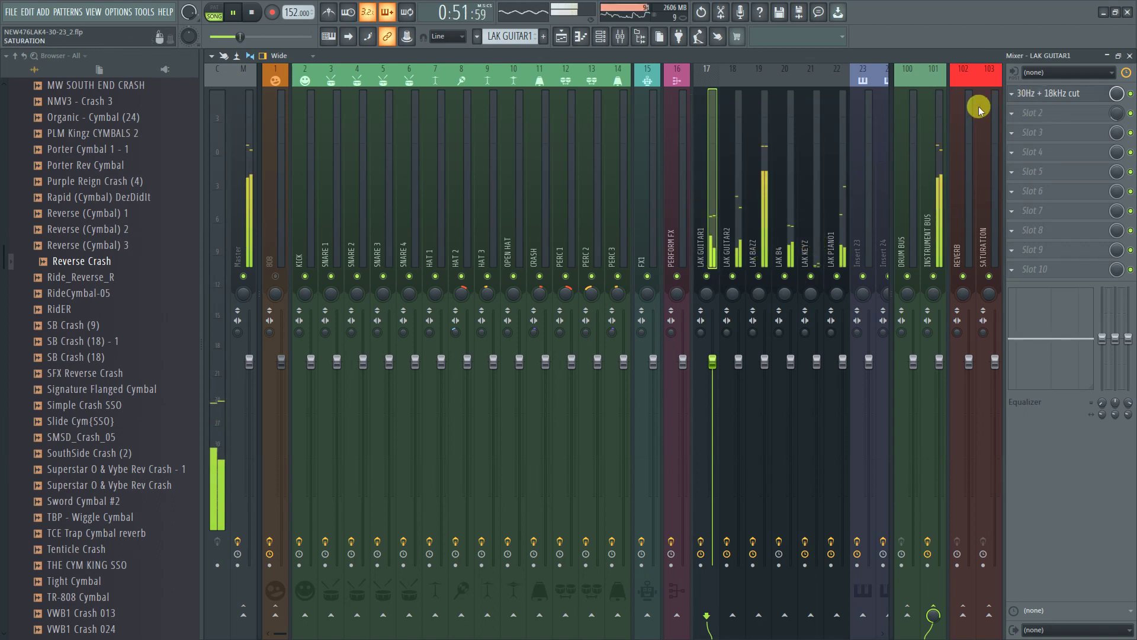
click(1130, 54)
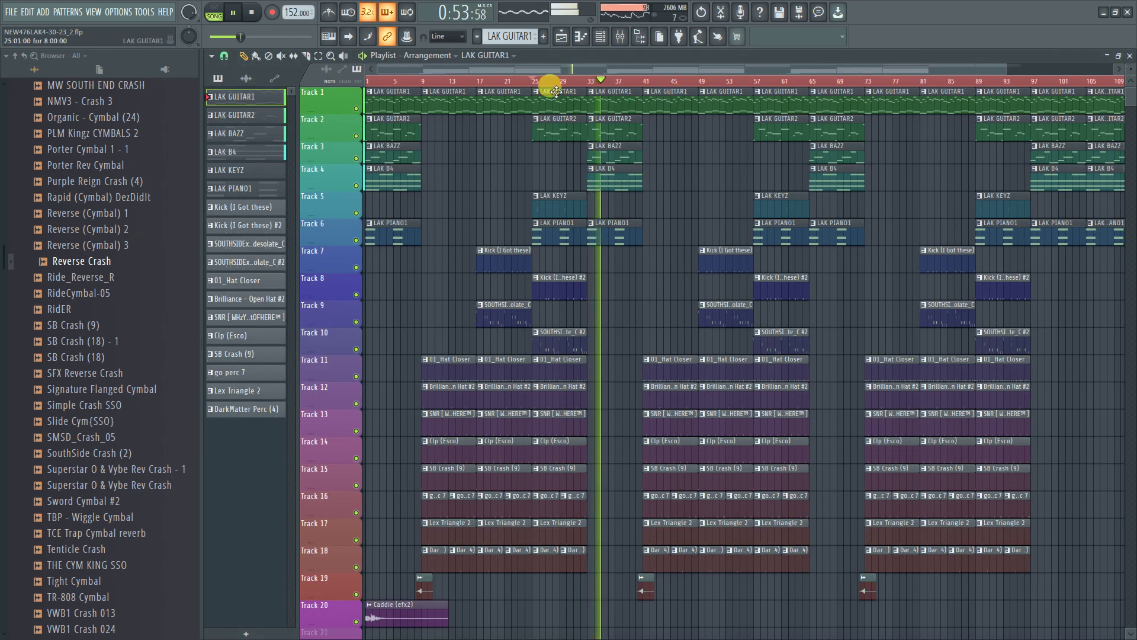
Move the song position to bar 17 and replay the song from there with the LAK KEYZ channel selected.
click(479, 81)
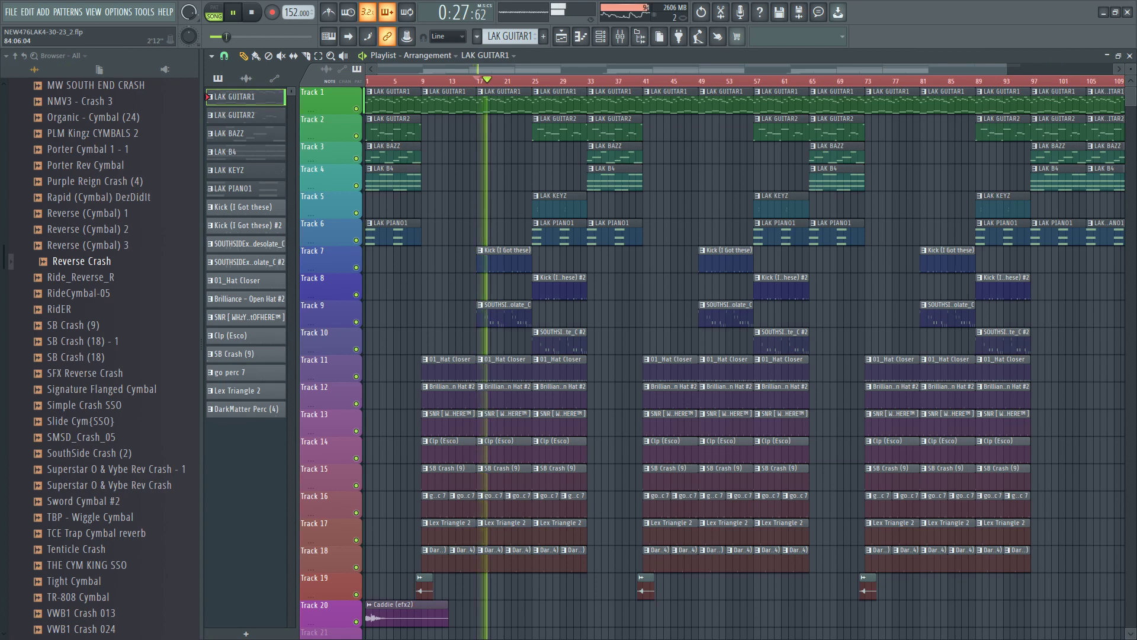
click(1130, 55)
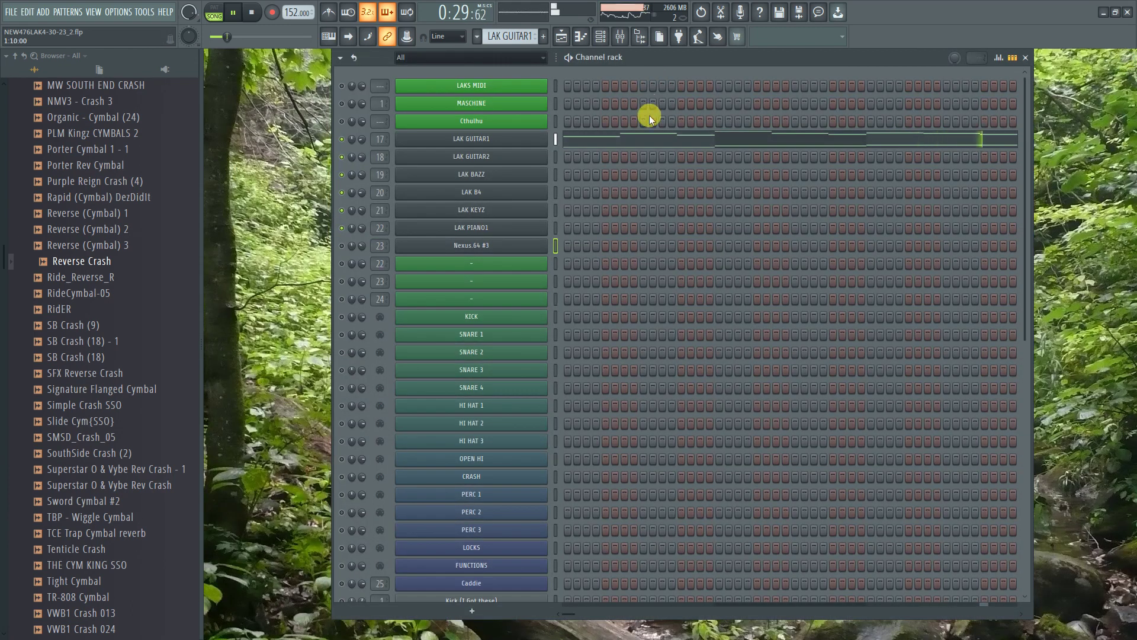
key(space)
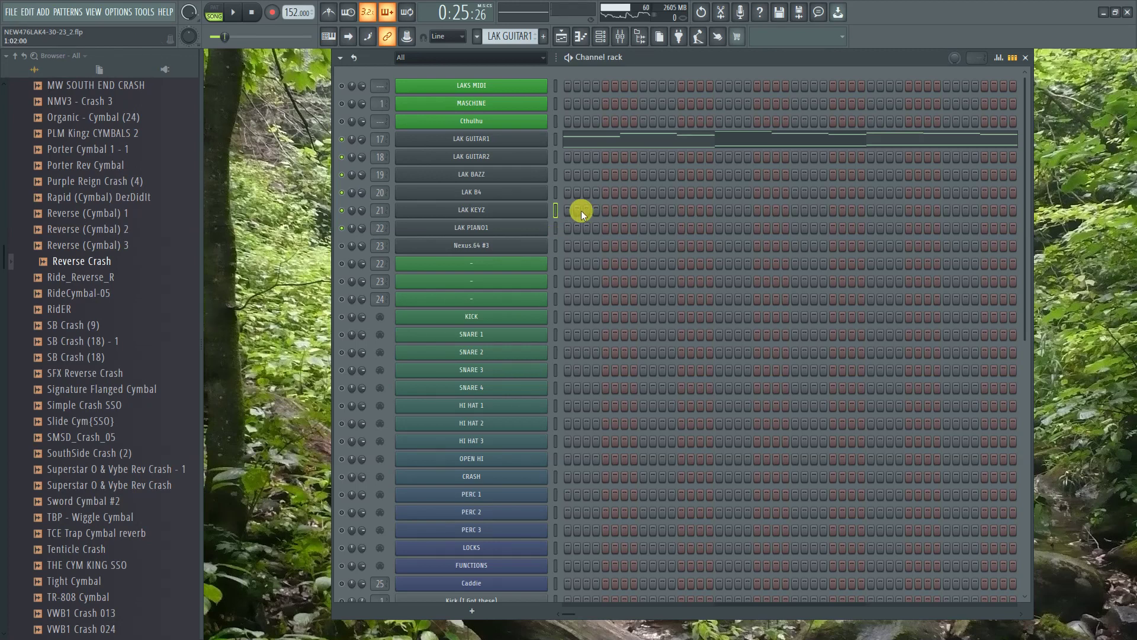
click(232, 16)
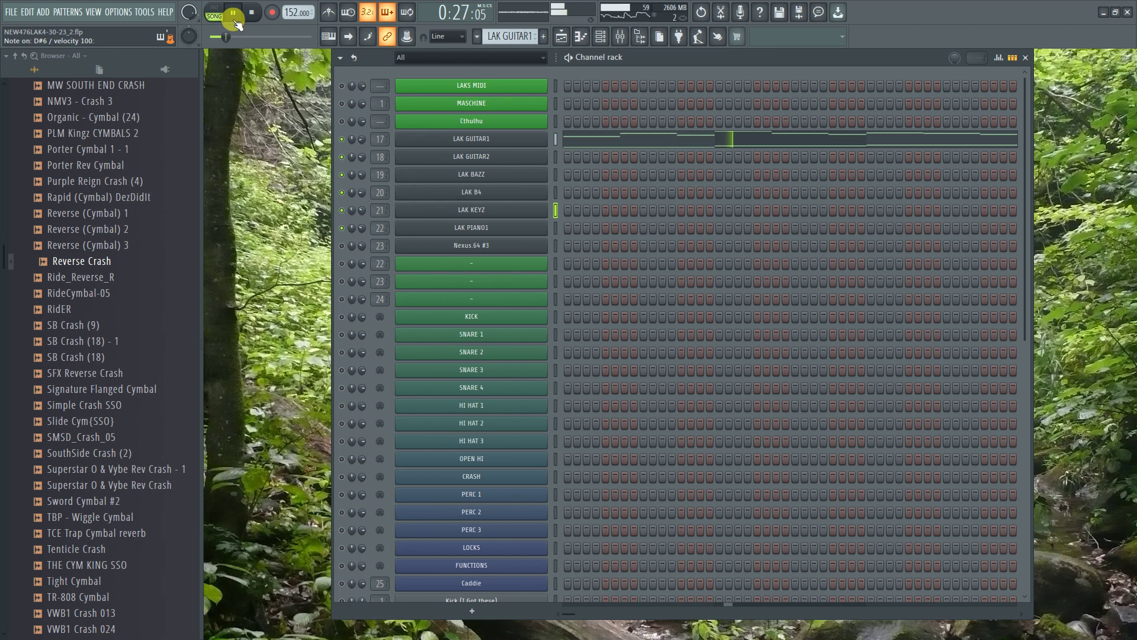
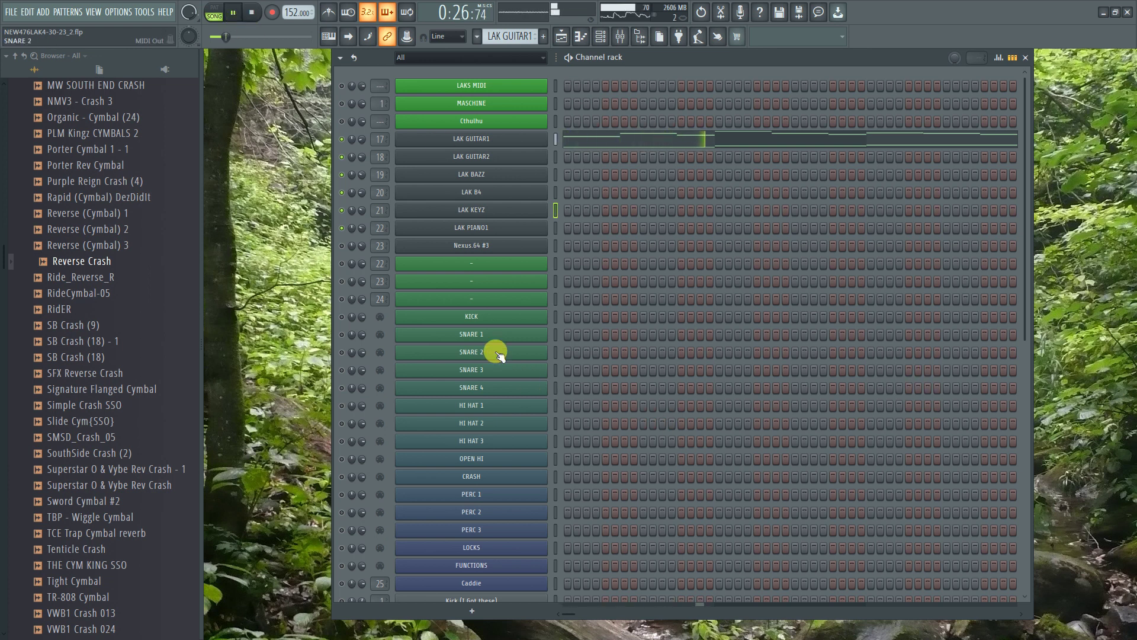
Stop playback and unmute all channels in the channel rack, including the drum and percussion channels.
scroll(724, 302, down, 5)
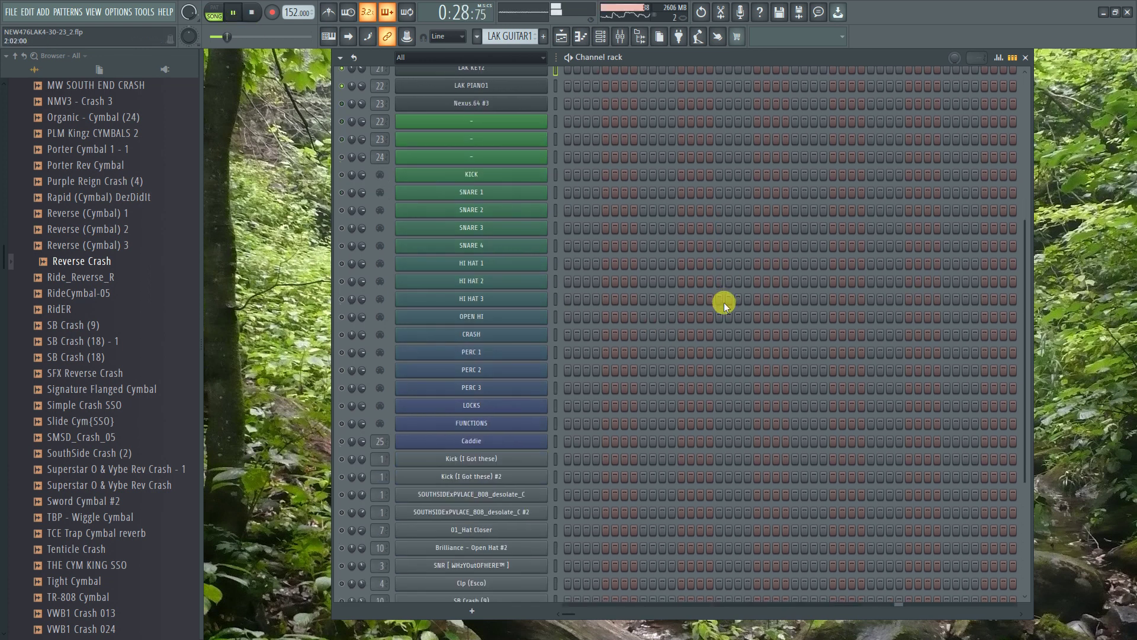
key(space)
scroll(663, 180, up, 1)
scroll(652, 178, up, 3)
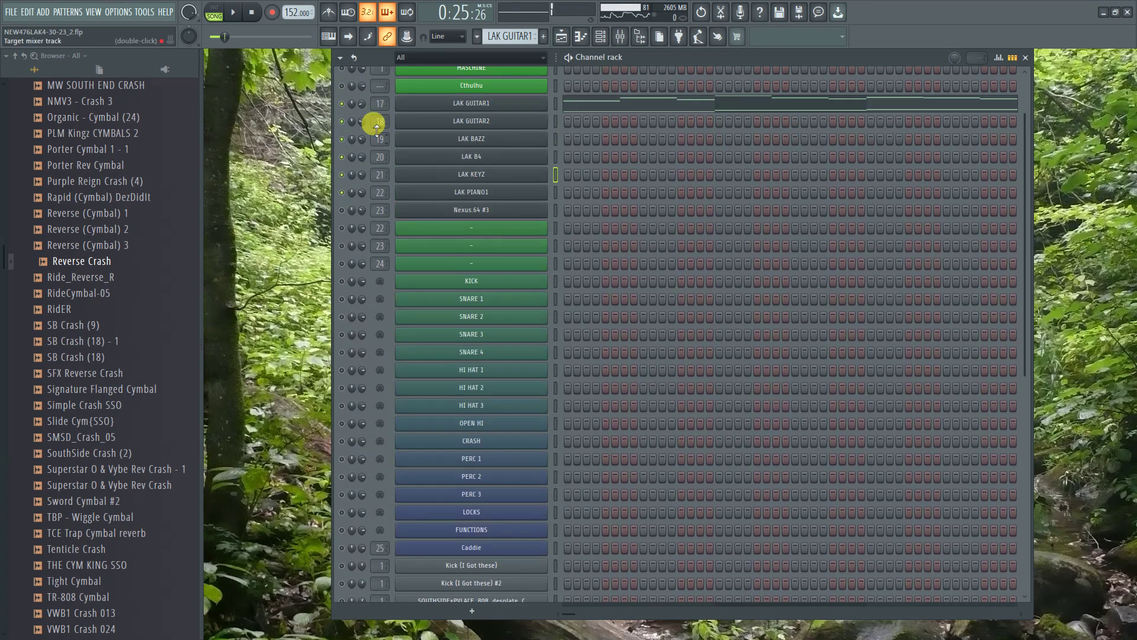
right_click(342, 119)
click(343, 119)
right_click(343, 121)
click(362, 131)
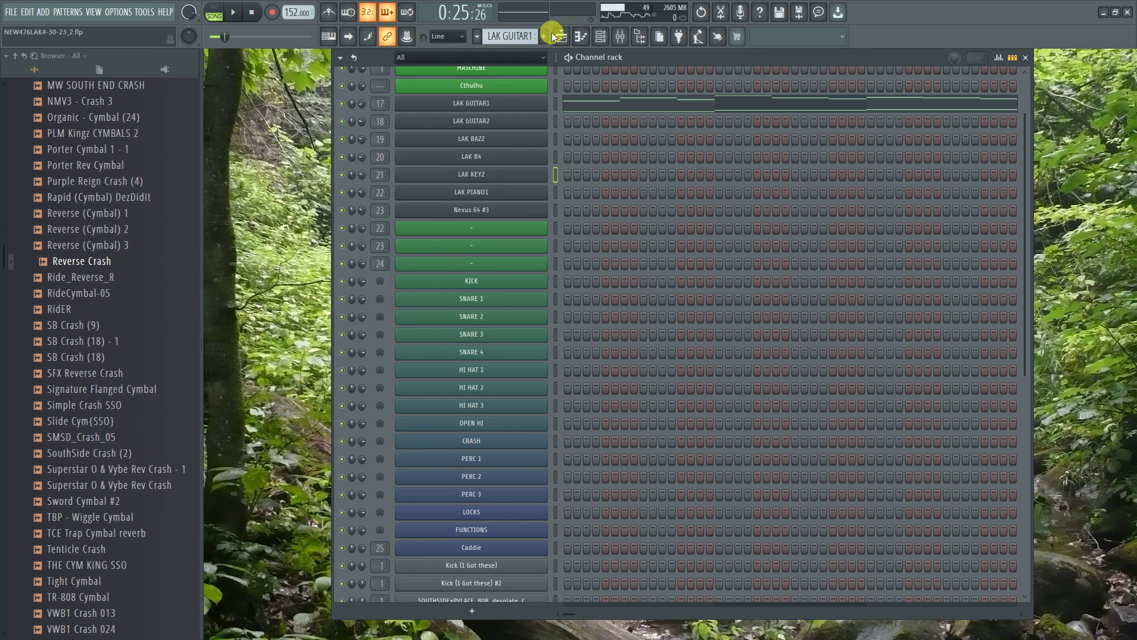
Show the playlist, return the song position to the beginning and play the full arrangement.
click(561, 37)
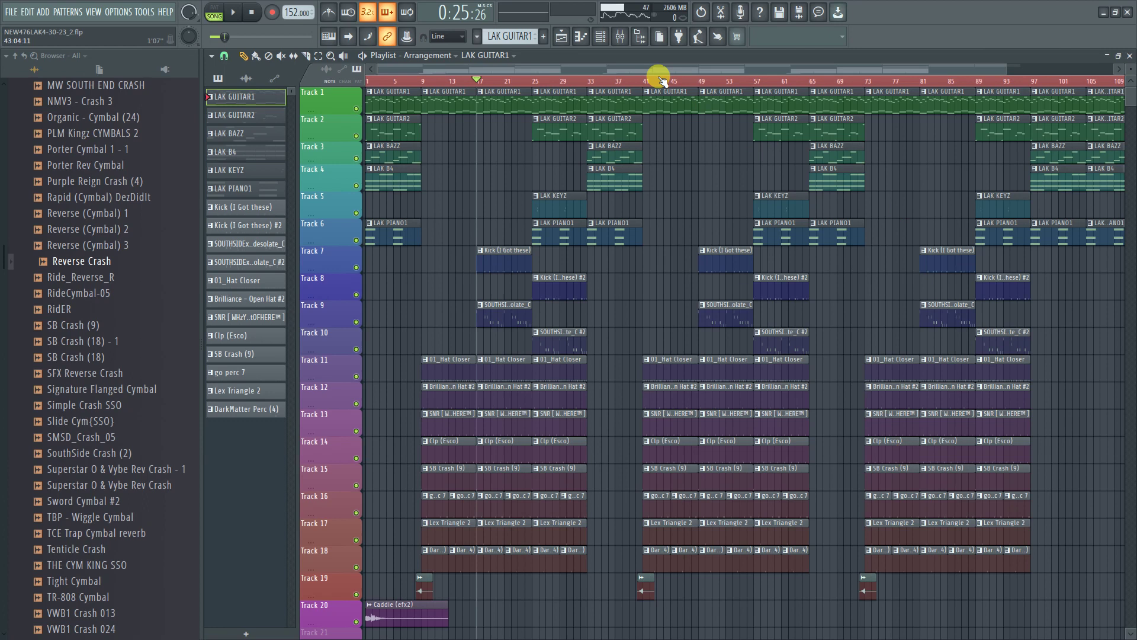
drag(478, 83, 214, 74)
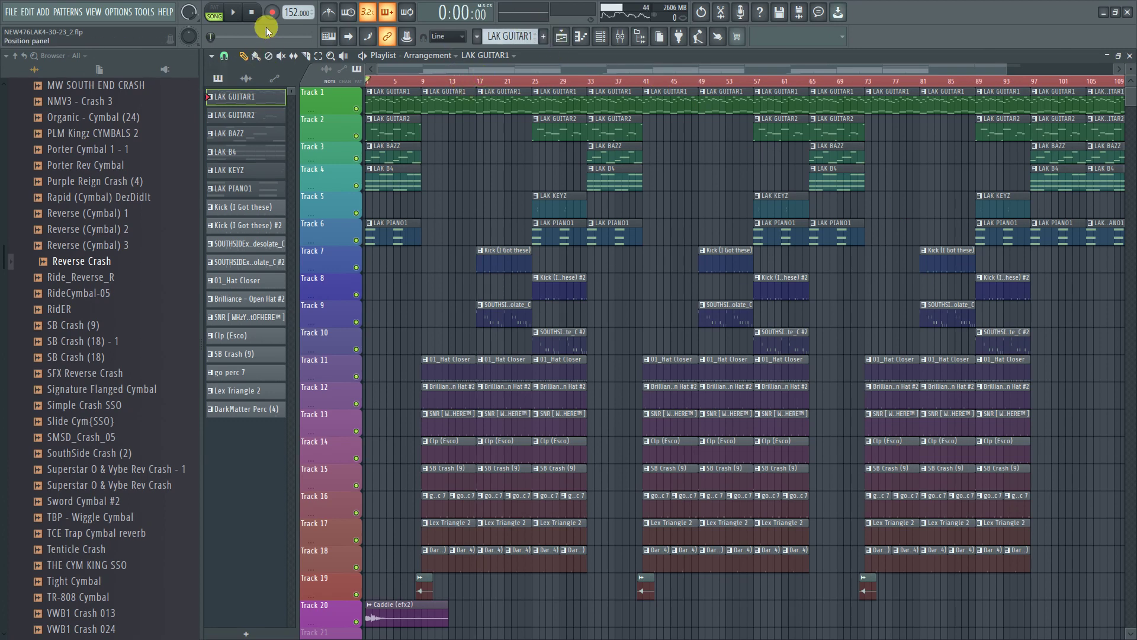
click(237, 13)
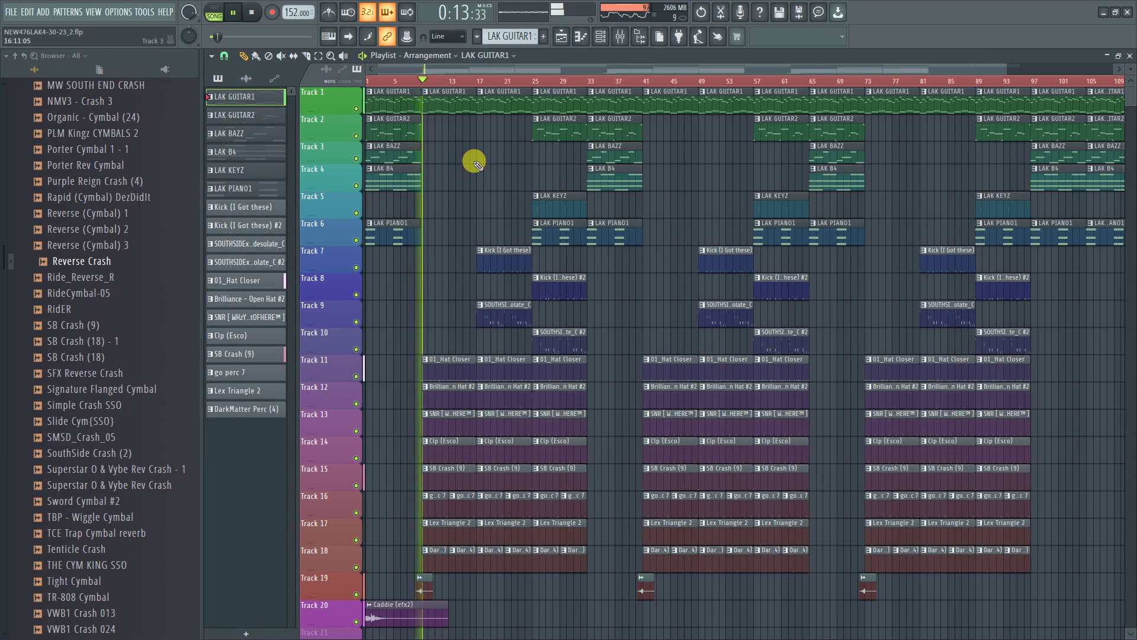
Stop playback and look through the channel rack down to the Reverse Crash and Caddie (efx2) audio clips, closing the rack and playlist.
key(F6)
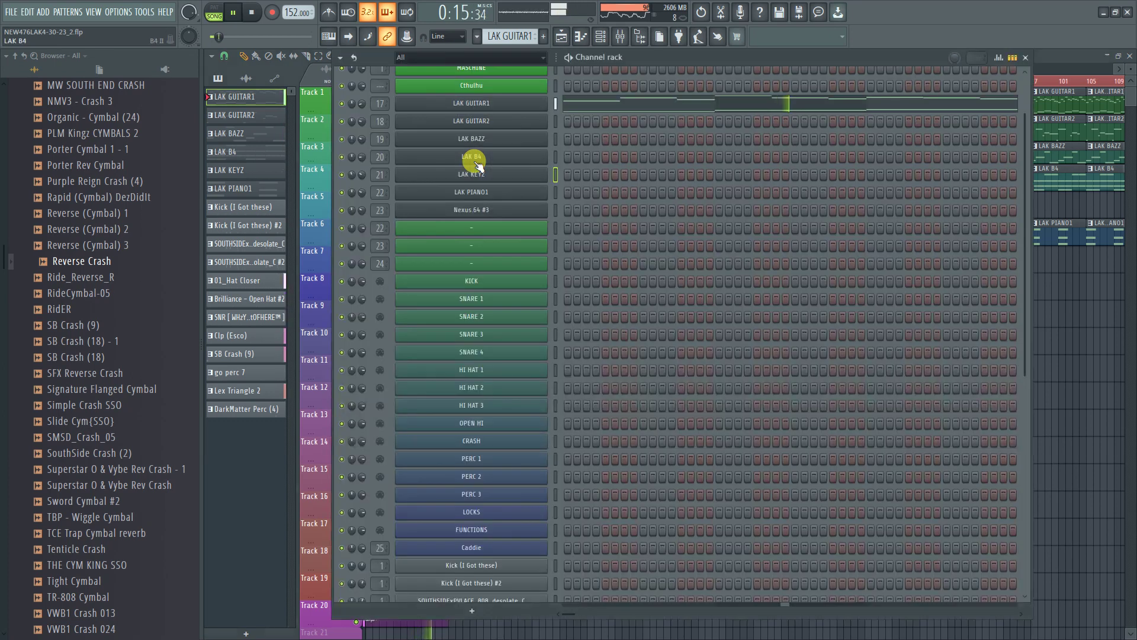
scroll(598, 271, down, 7)
key(space)
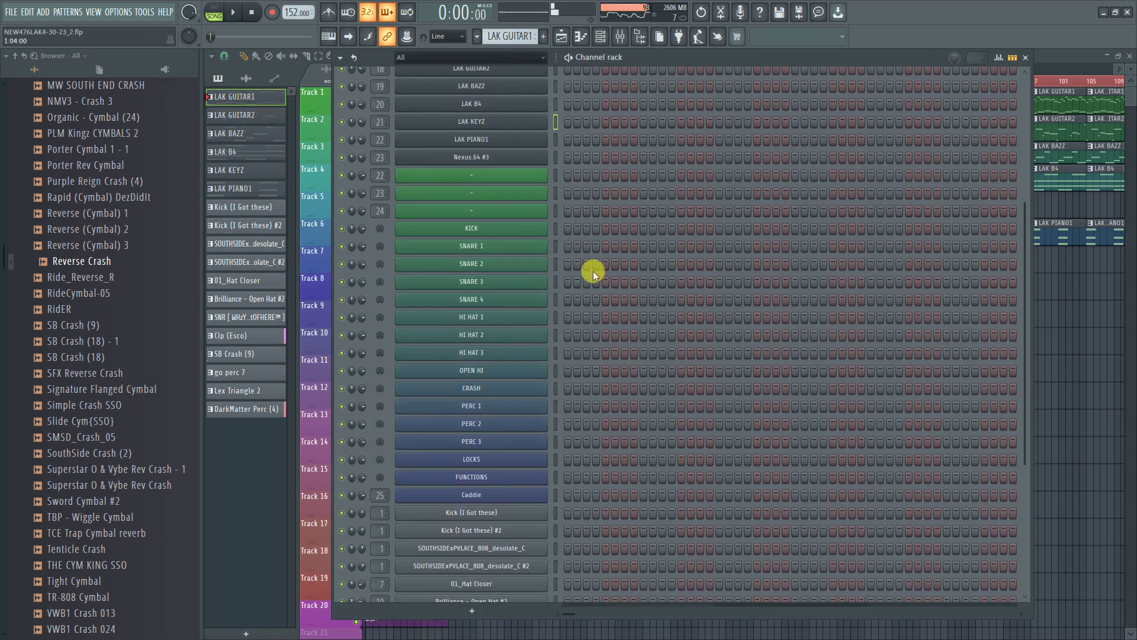
scroll(589, 338, down, 5)
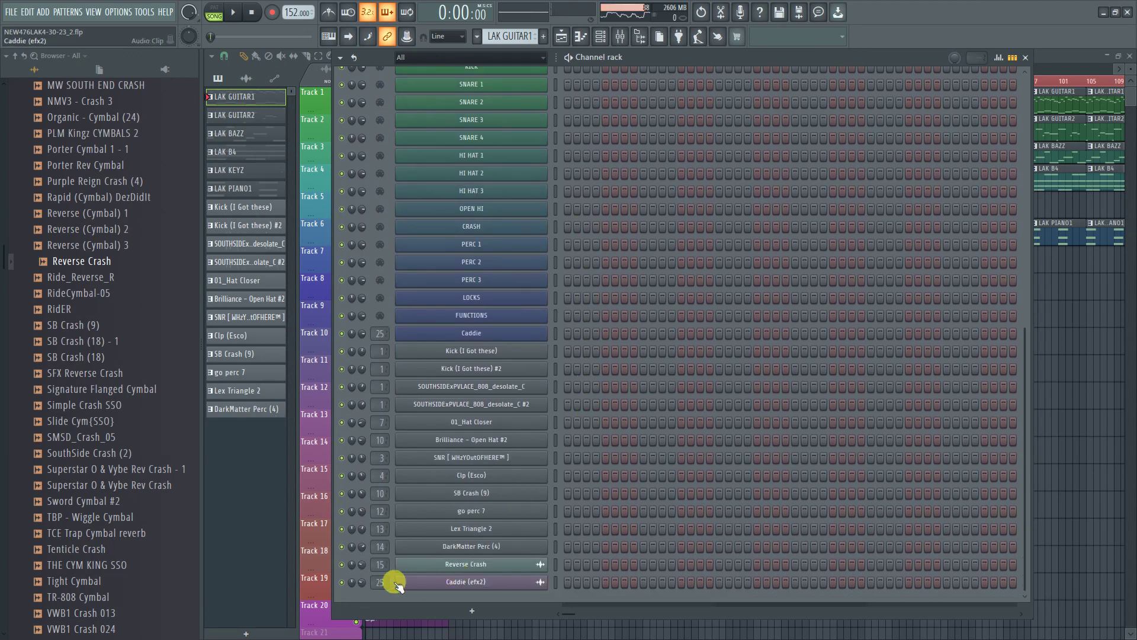
drag(362, 568, 365, 567)
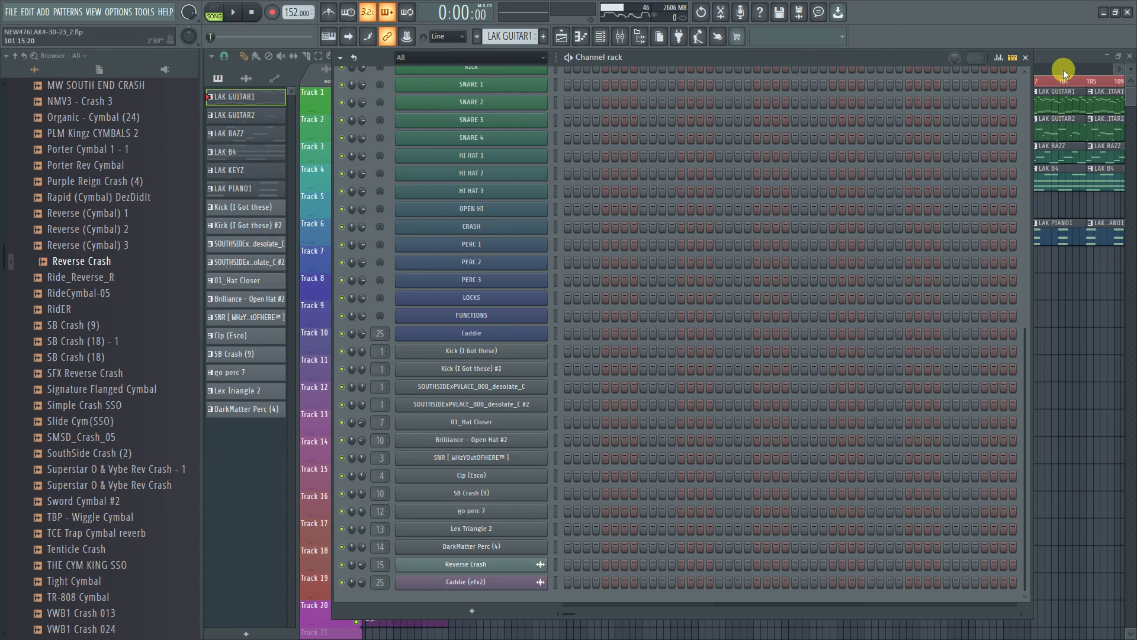
click(1026, 57)
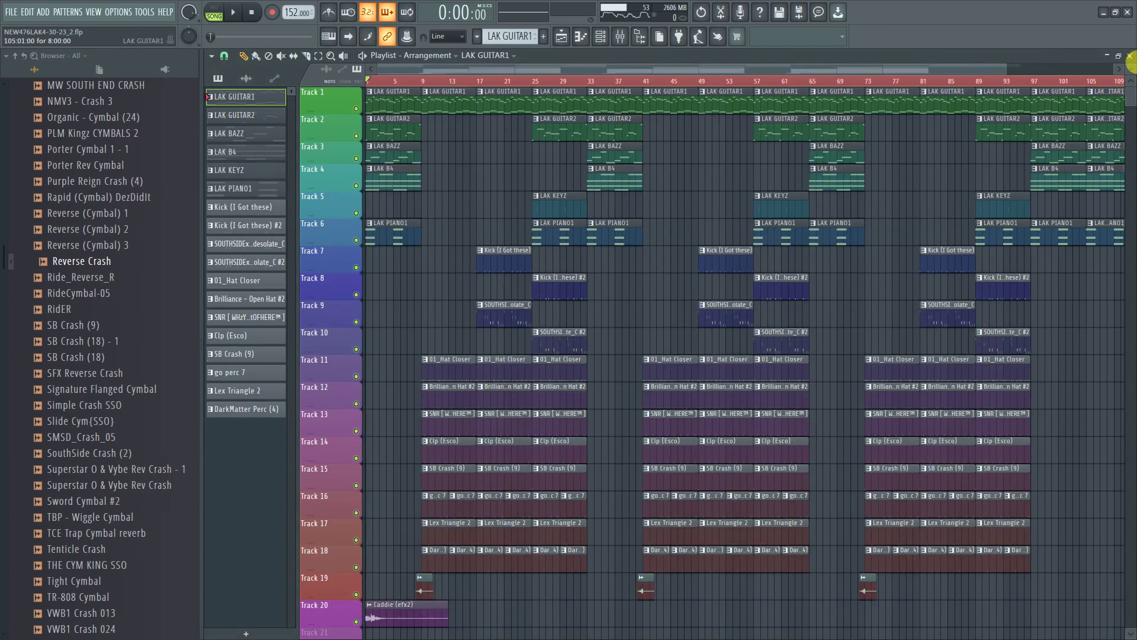
click(1129, 56)
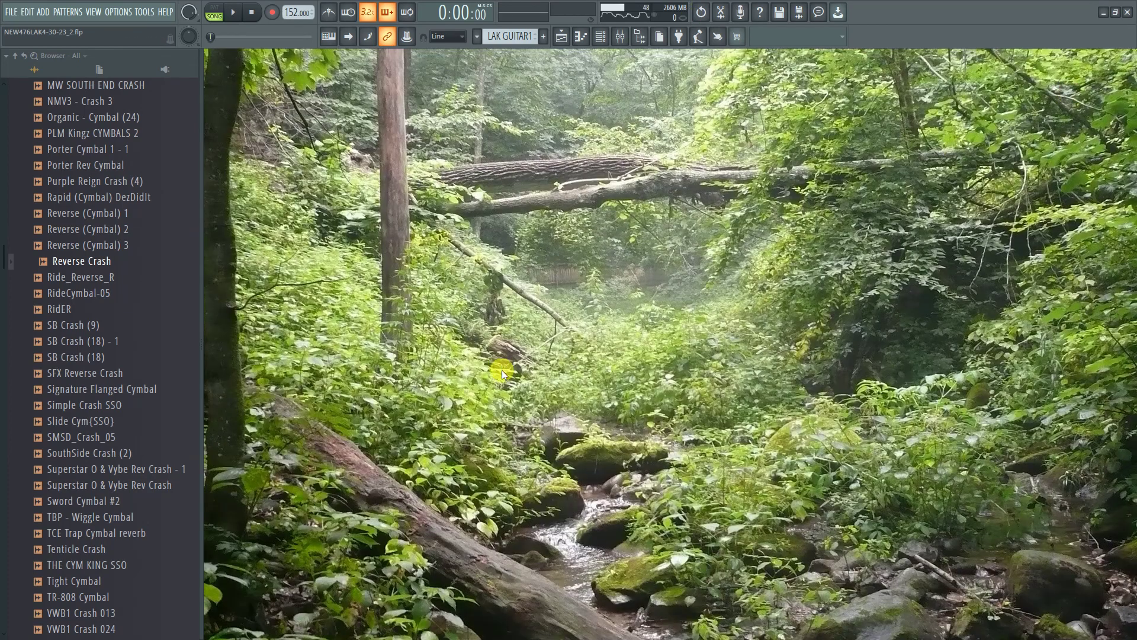
Move the song position to bar 9 and play from there, following it in the playlist and channel rack before stopping.
key(F5)
key(F9)
key(F9)
key(space)
click(424, 83)
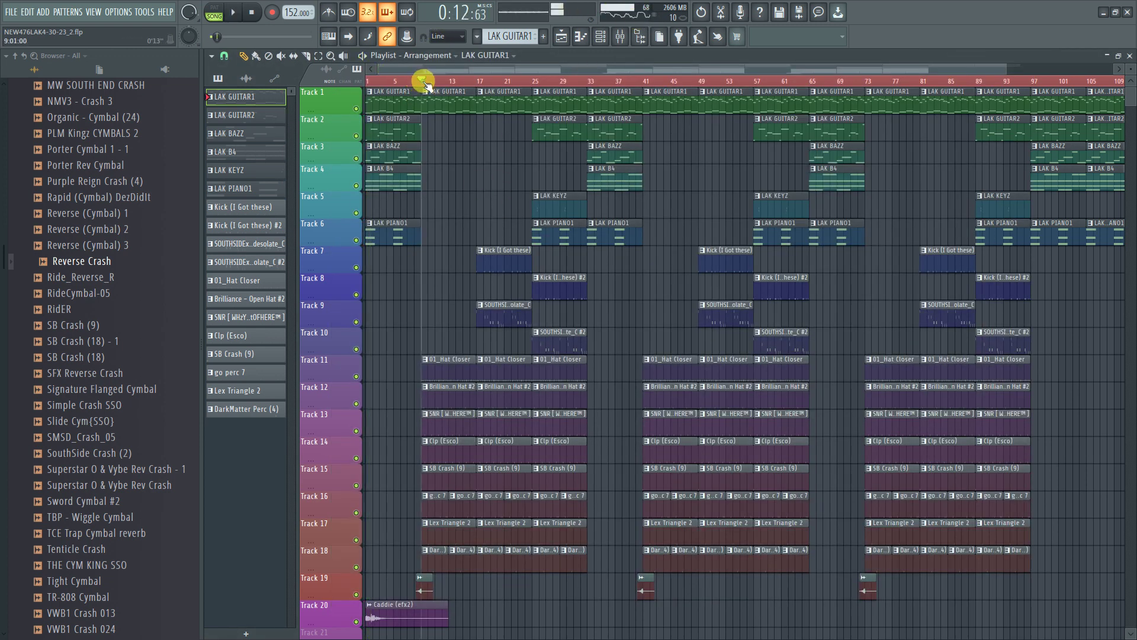
key(space)
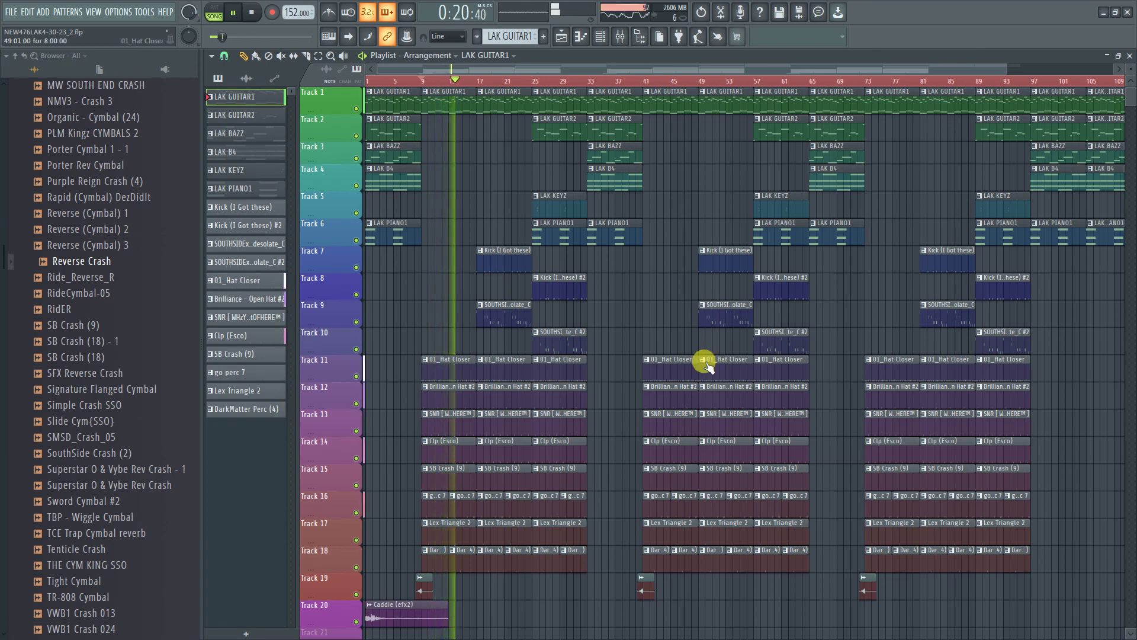
key(F6)
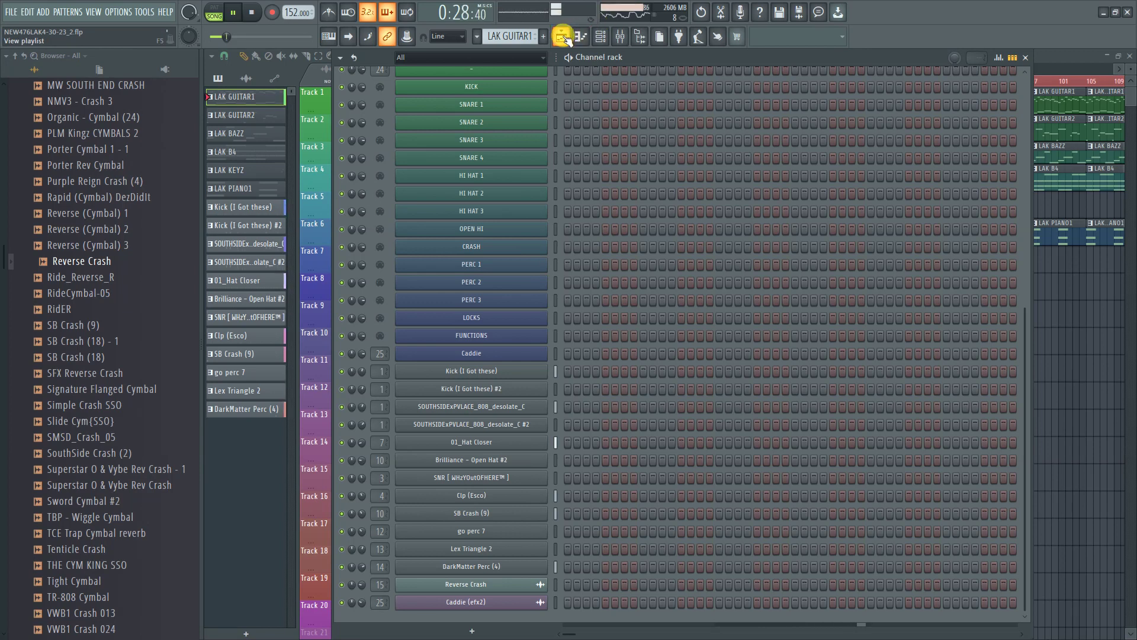
click(563, 36)
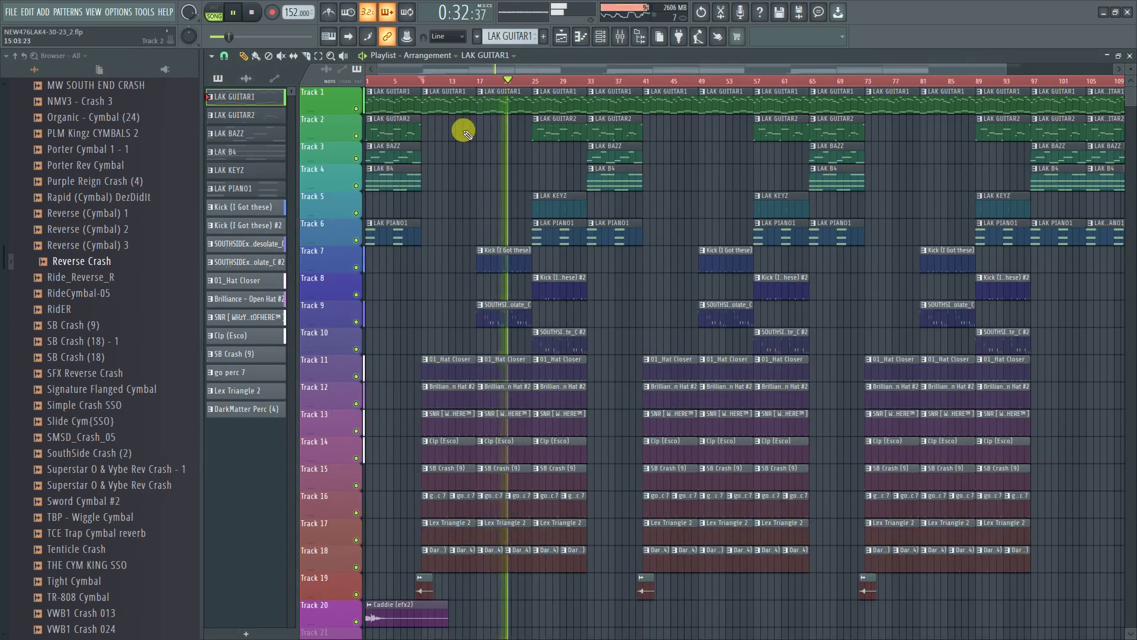
key(space)
Replay the song from bar 9 while watching the mixer levels, the channel rack and the playlist, stopping it at the end.
key(F5)
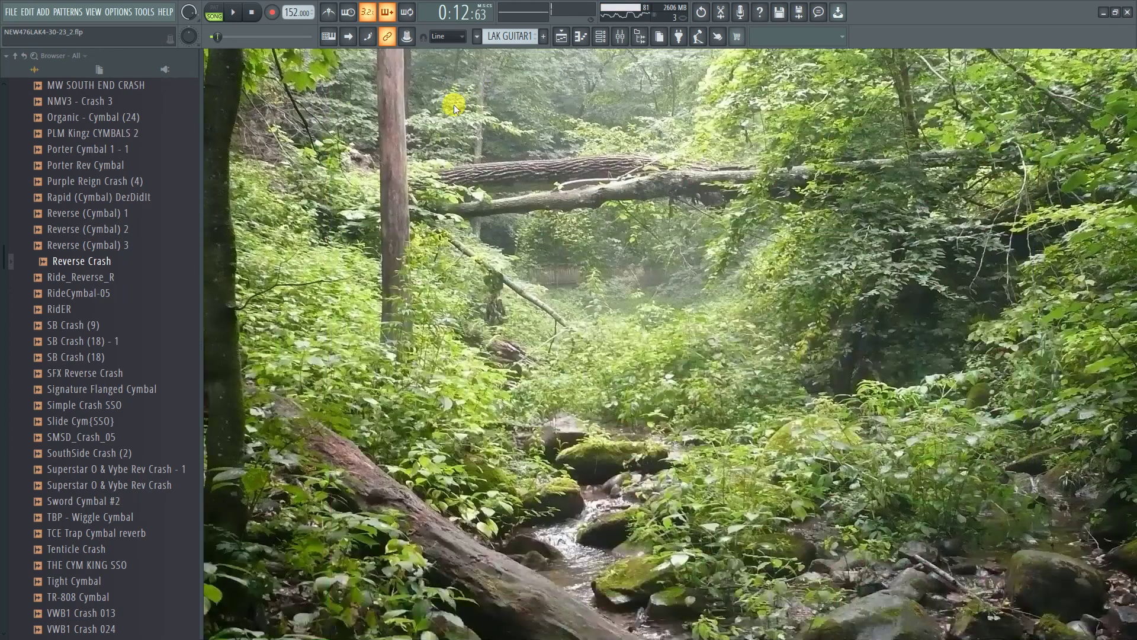
key(F6)
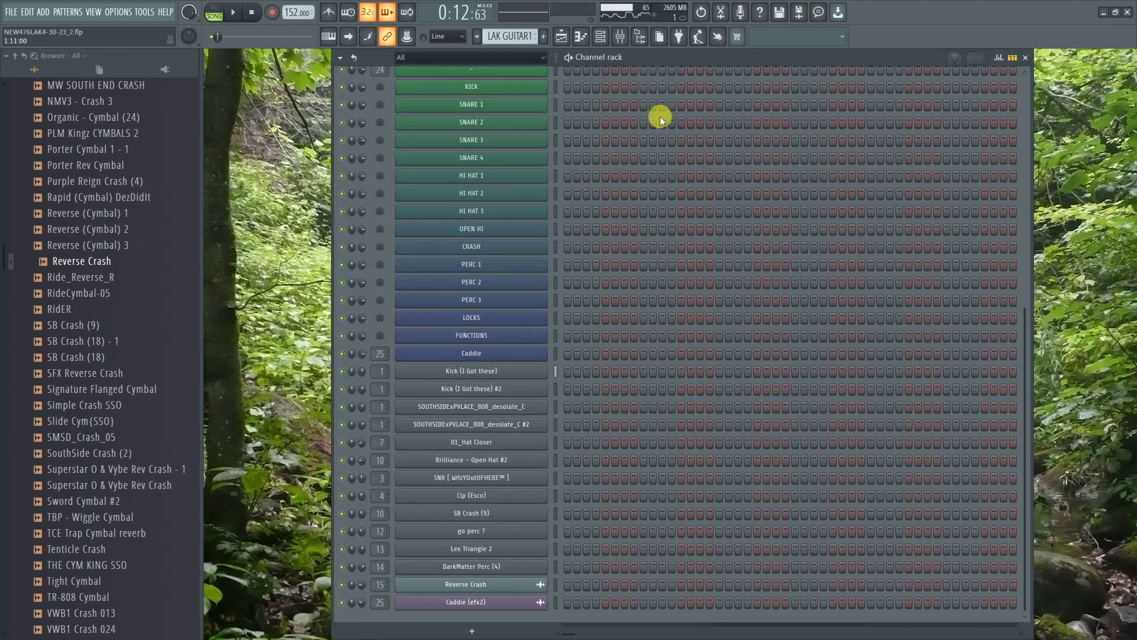
click(622, 41)
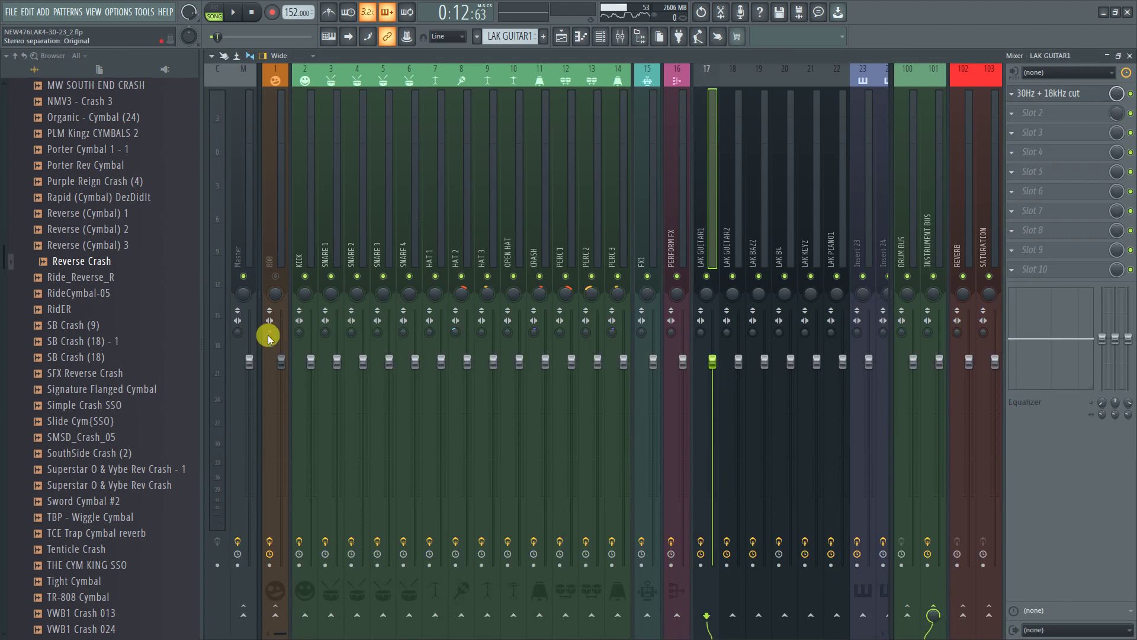
key(space)
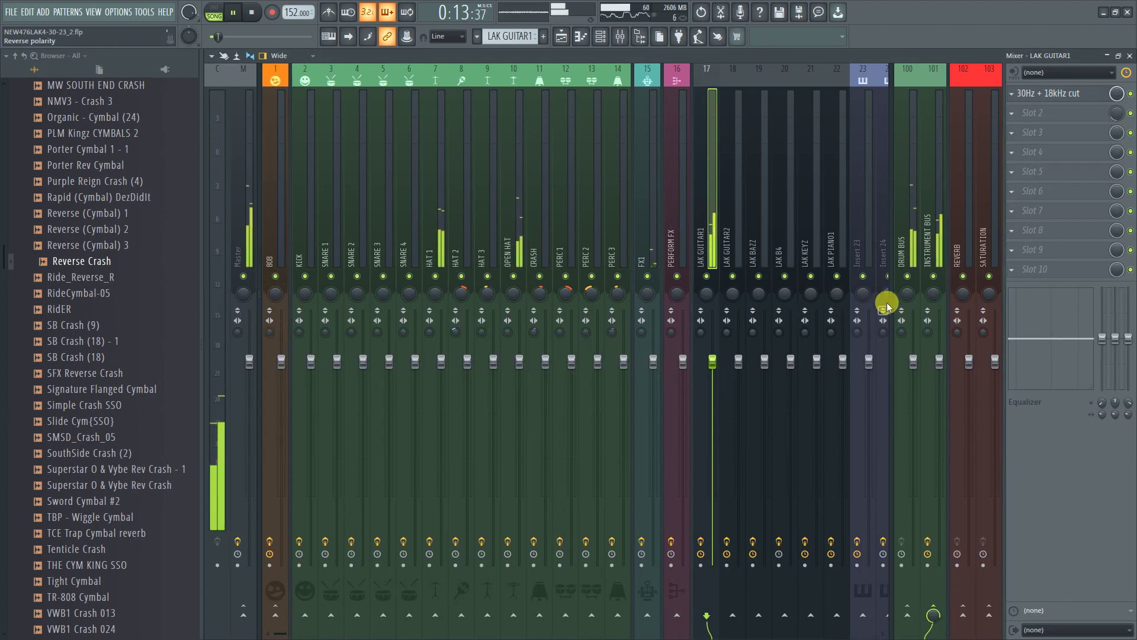
key(F6)
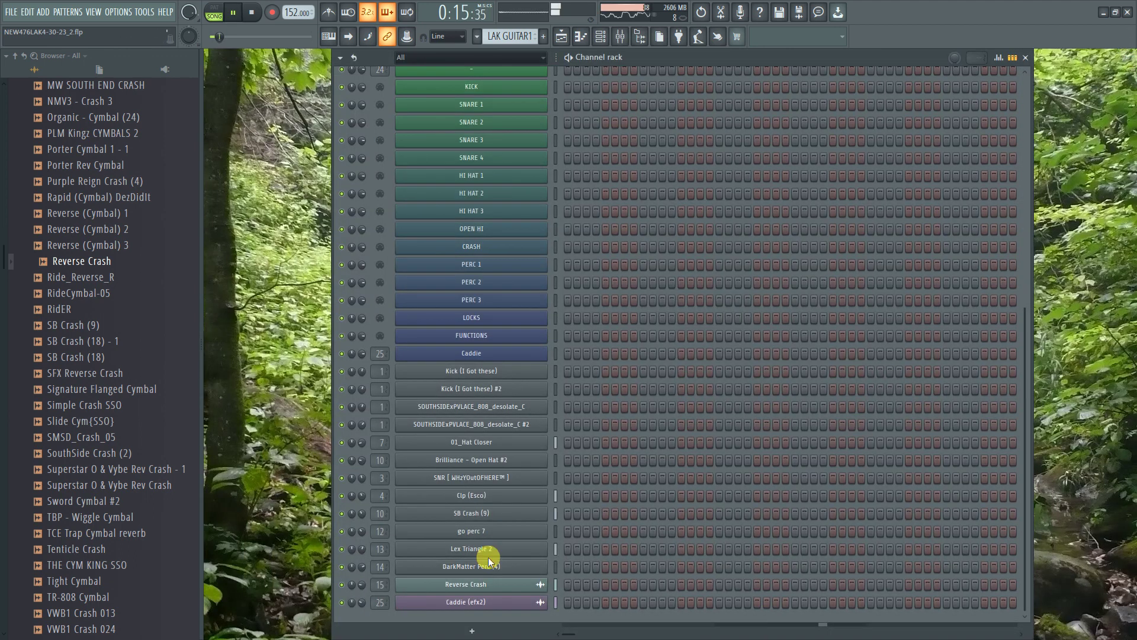
click(561, 36)
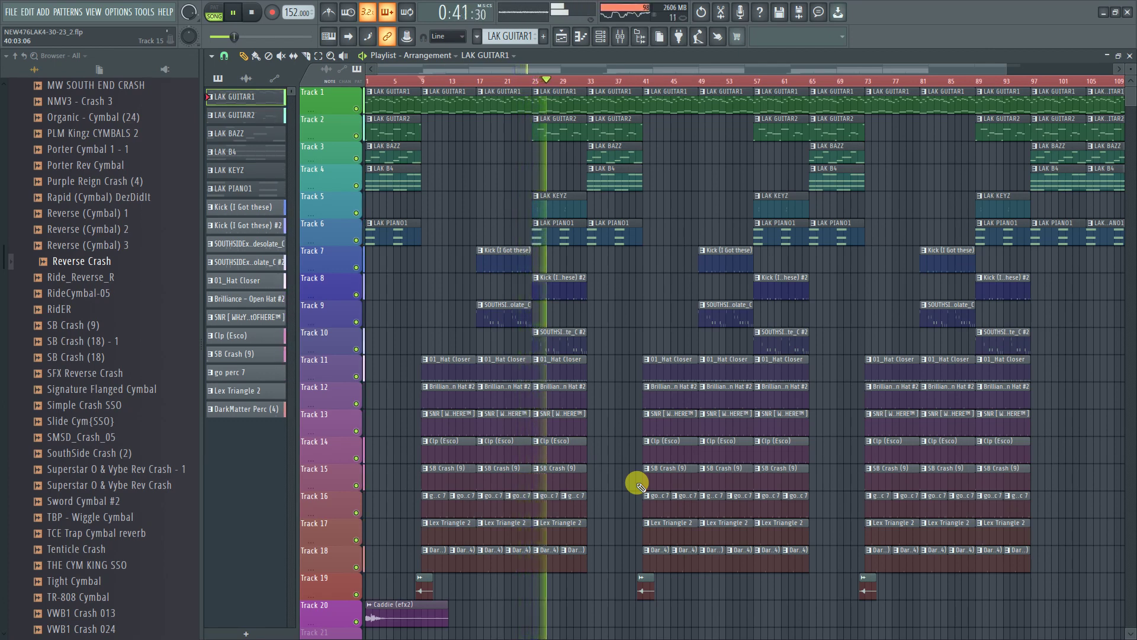
key(space)
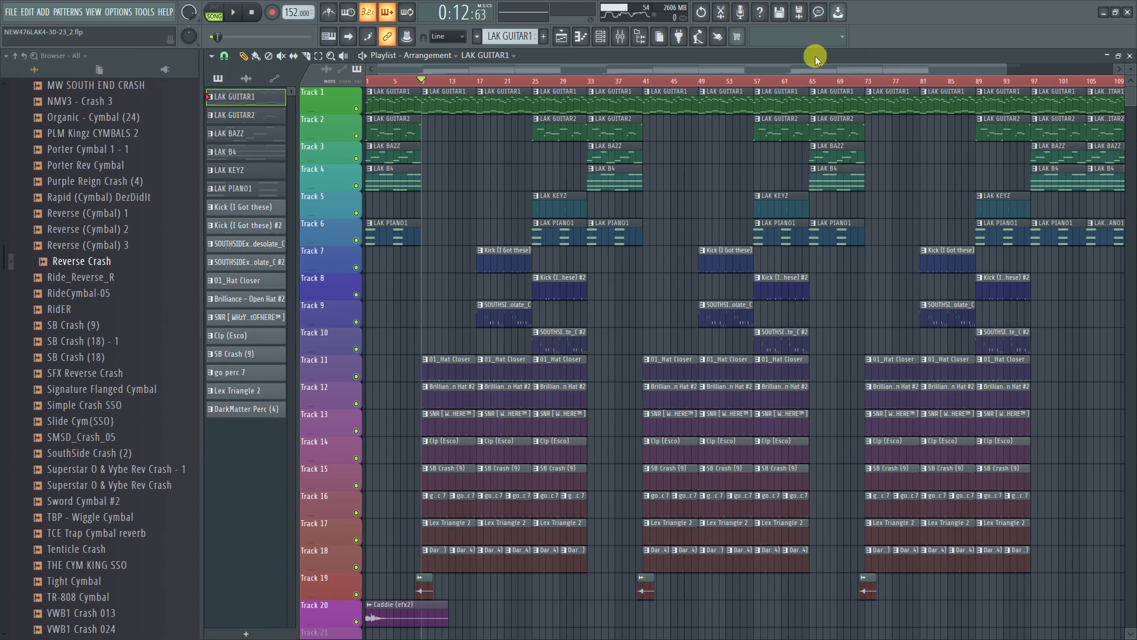
Look through the channel rack from the drum channels up to LAKS MIDI and return to the playlist.
click(1130, 56)
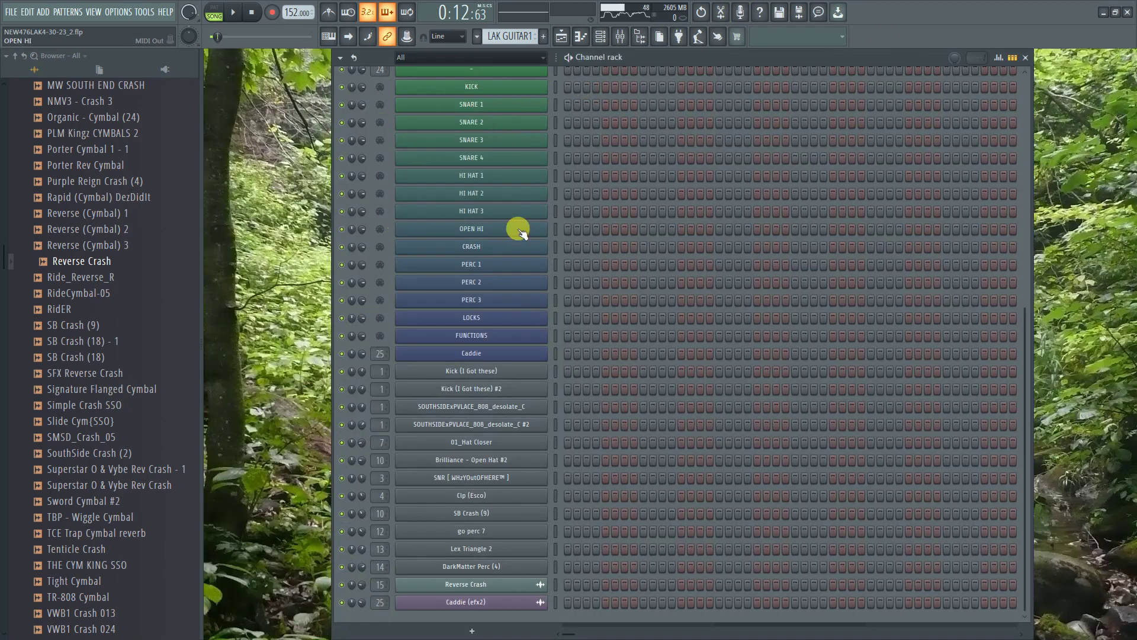
scroll(573, 228, up, 3)
scroll(570, 229, up, 3)
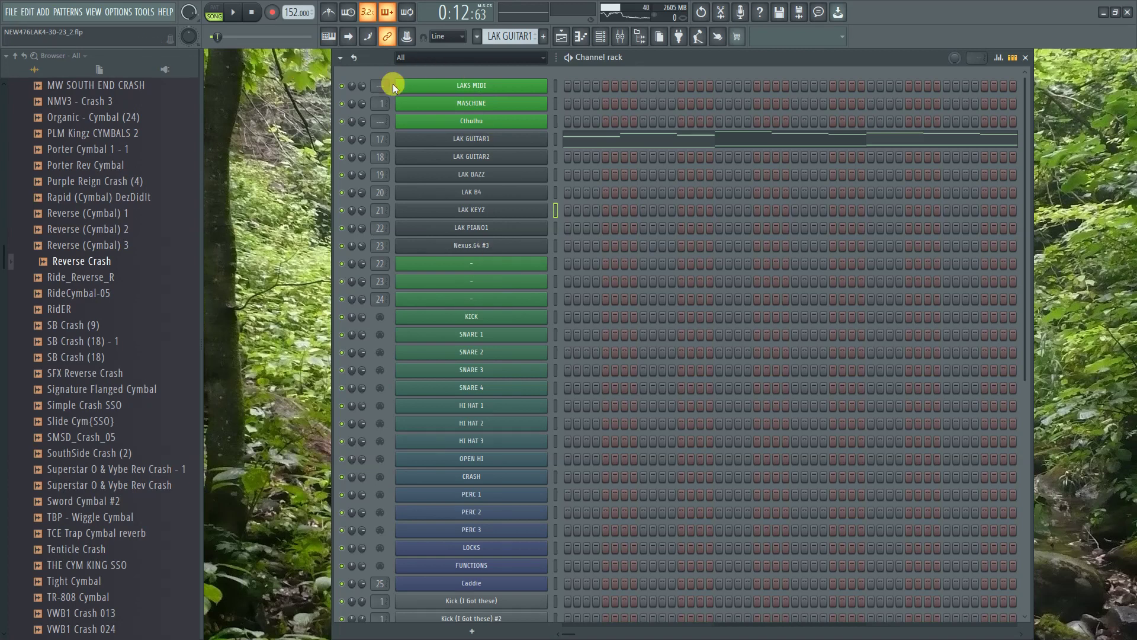
key(F5)
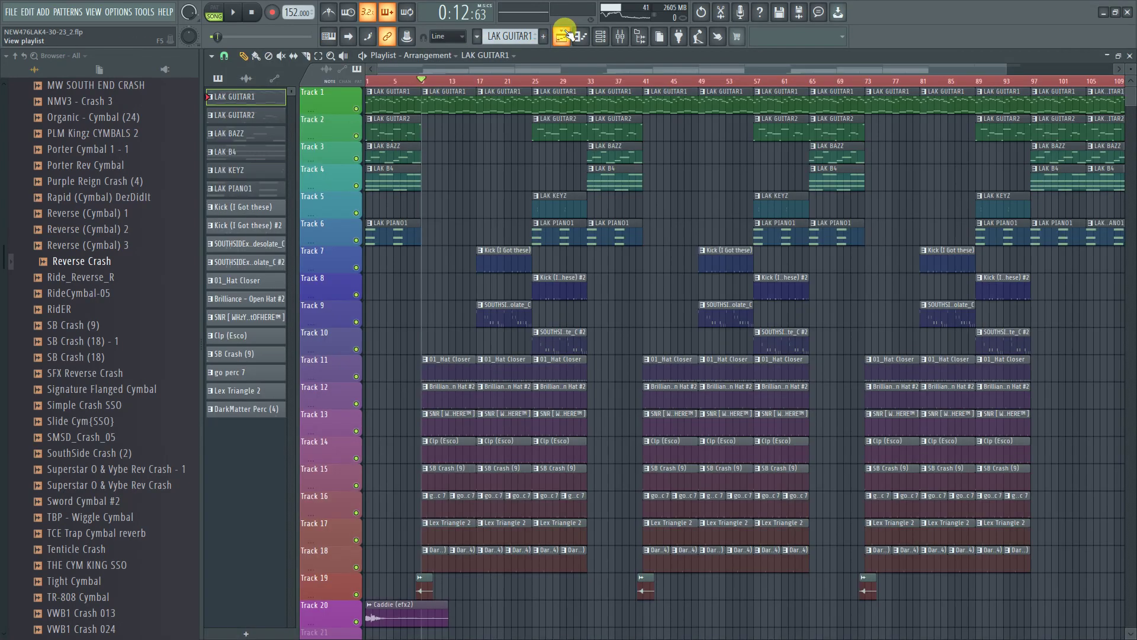
Examine the mixer tracks from the 808 and drum inserts across to the FL STUDIO SOUNDS track and close the mixer.
click(618, 41)
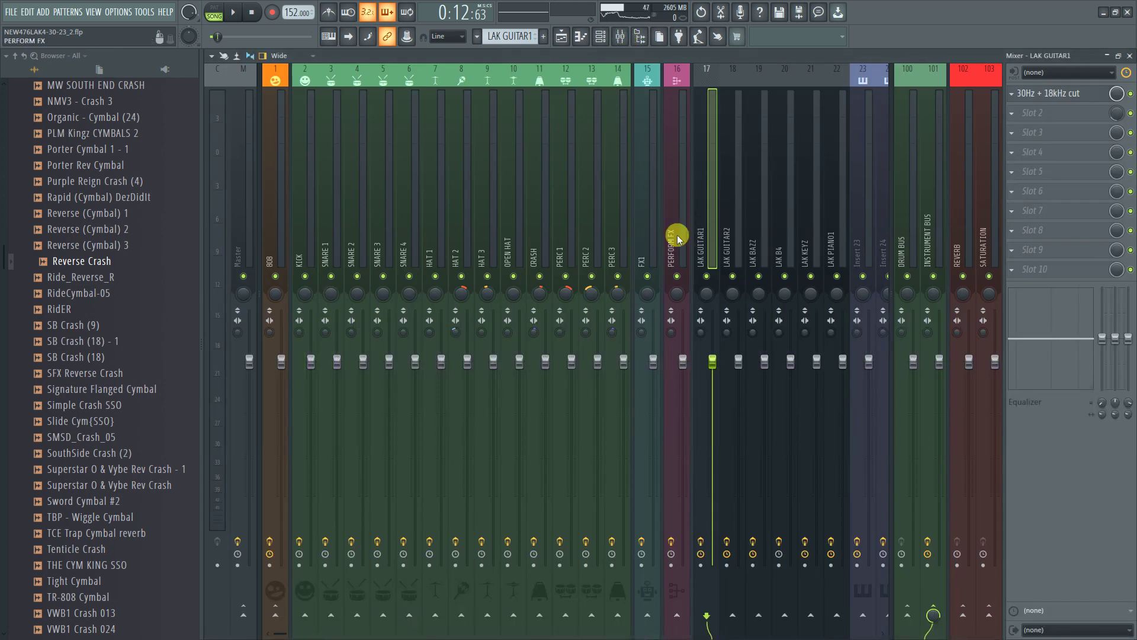
scroll(437, 220, right, 6)
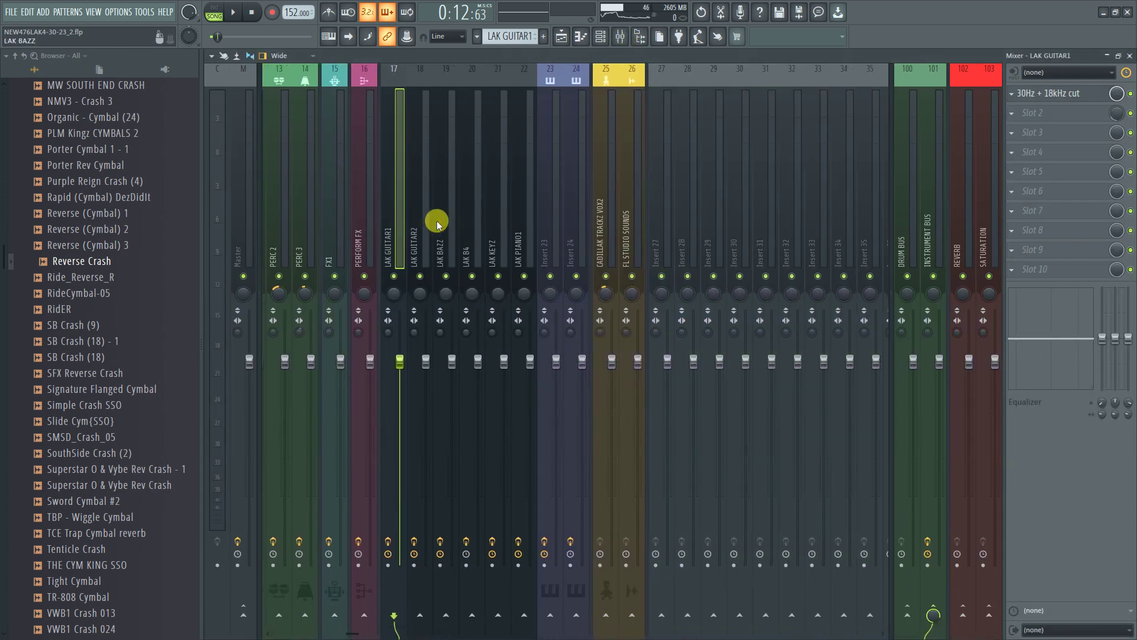
scroll(437, 222, left, 6)
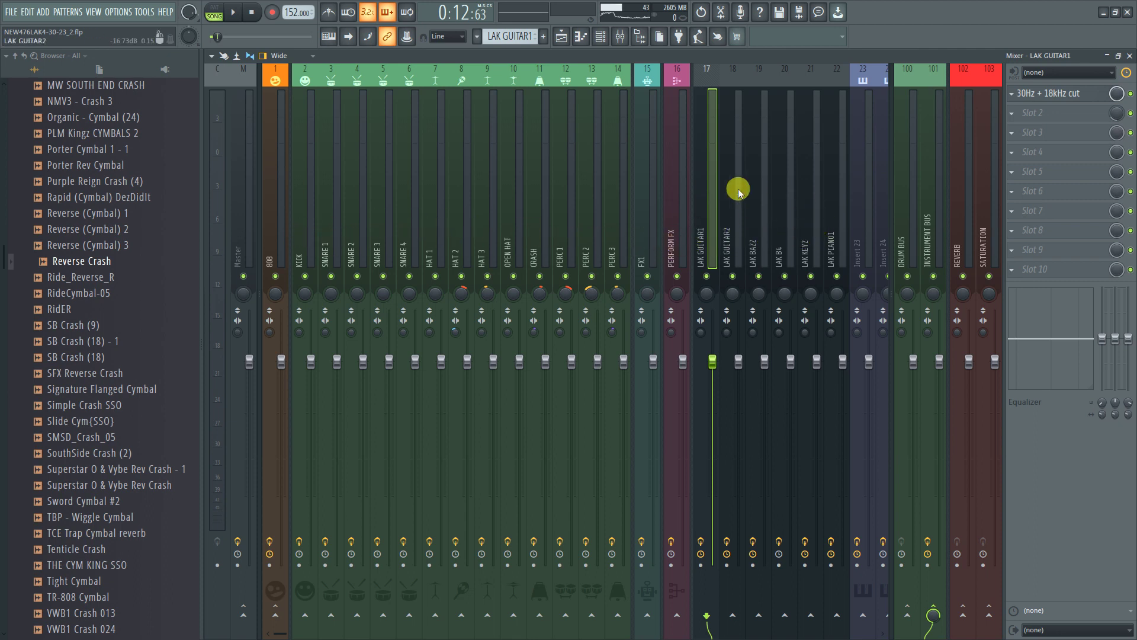
scroll(780, 203, right, 5)
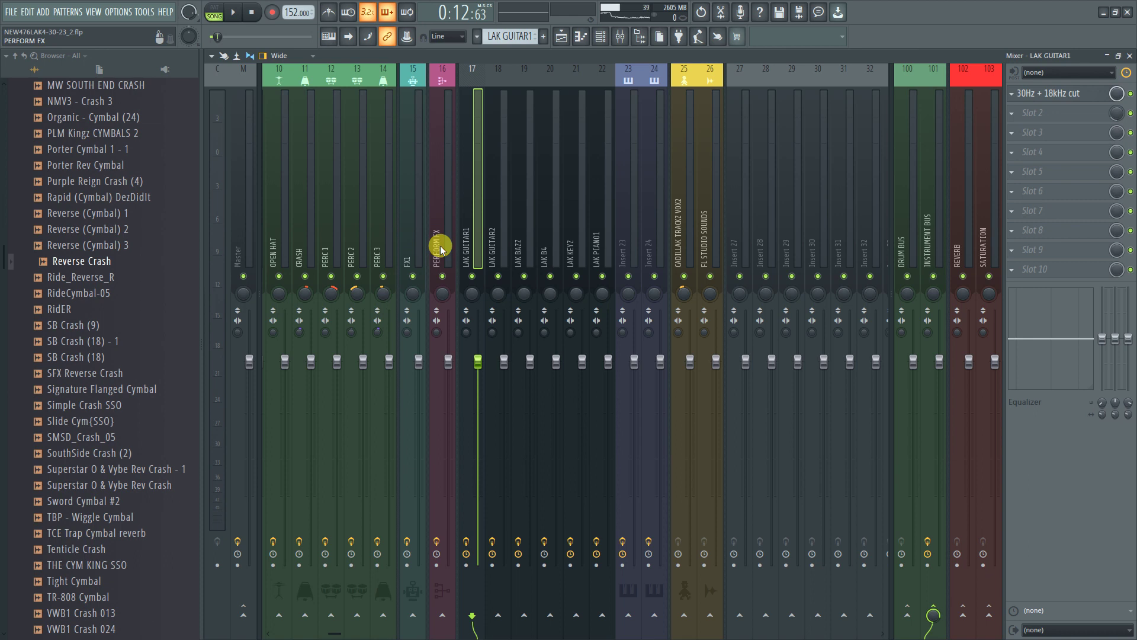
click(1129, 56)
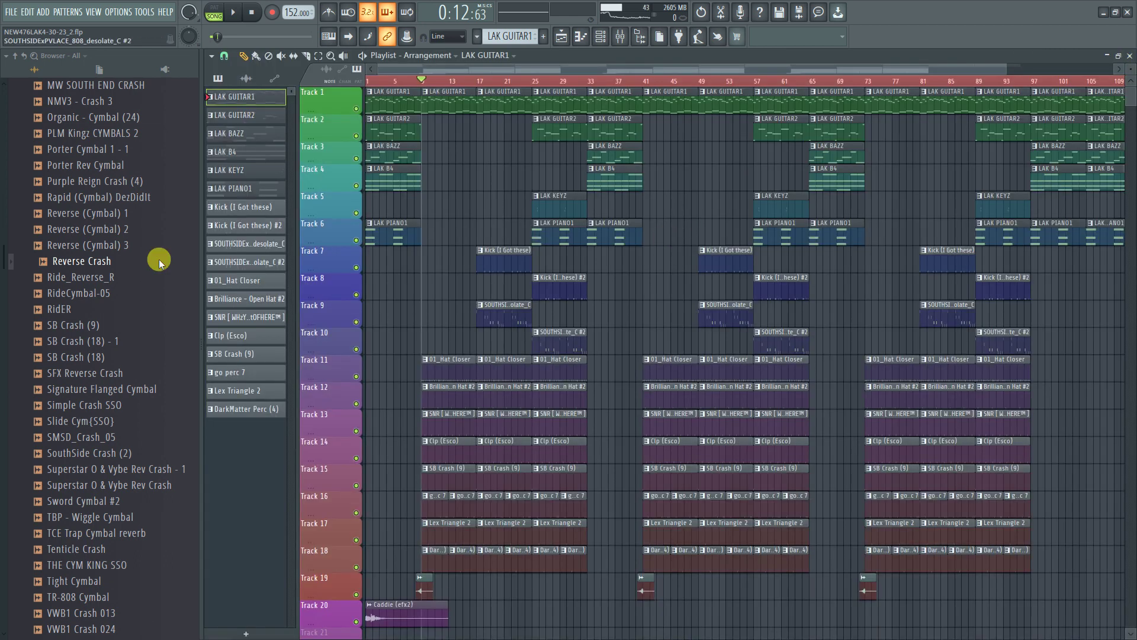
Delete the MASCHINE channel from the channel rack.
click(561, 37)
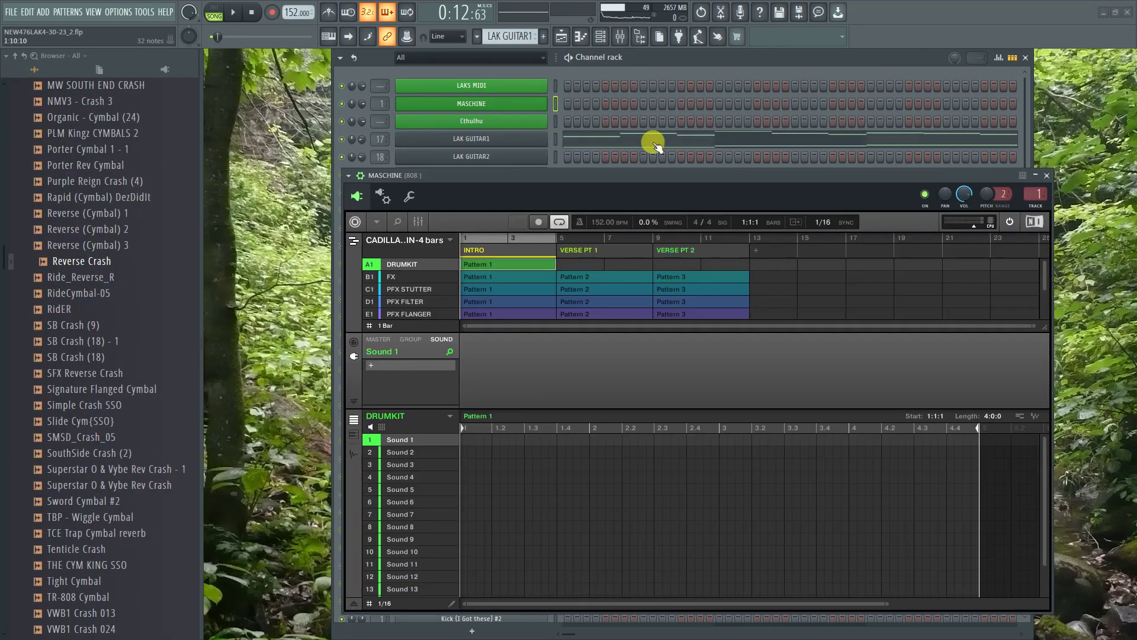
right_click(478, 108)
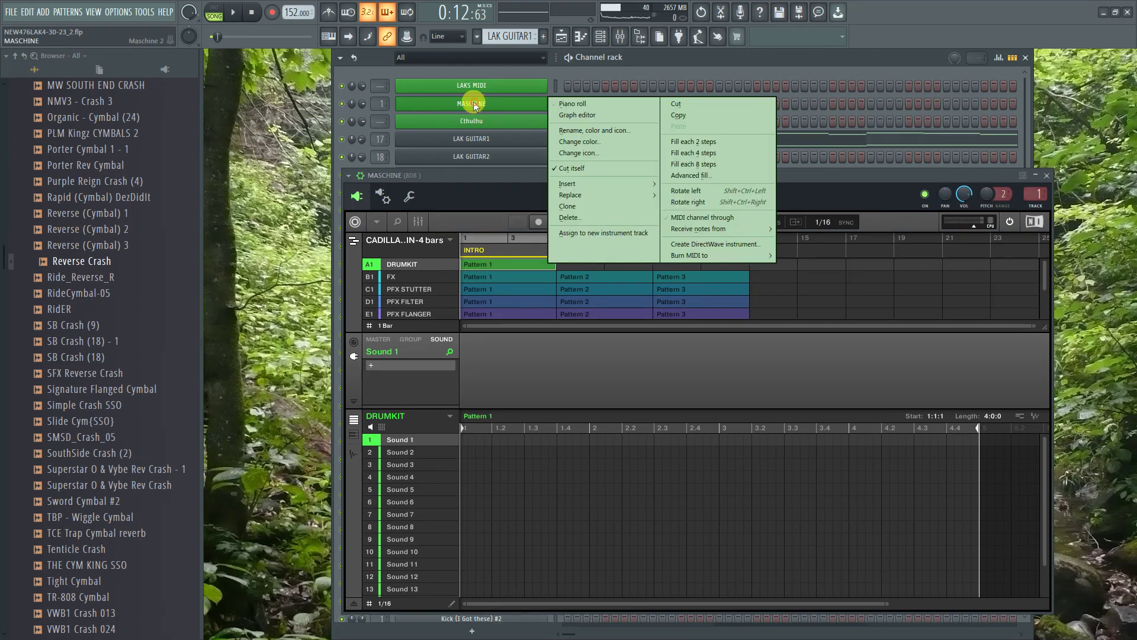
click(608, 218)
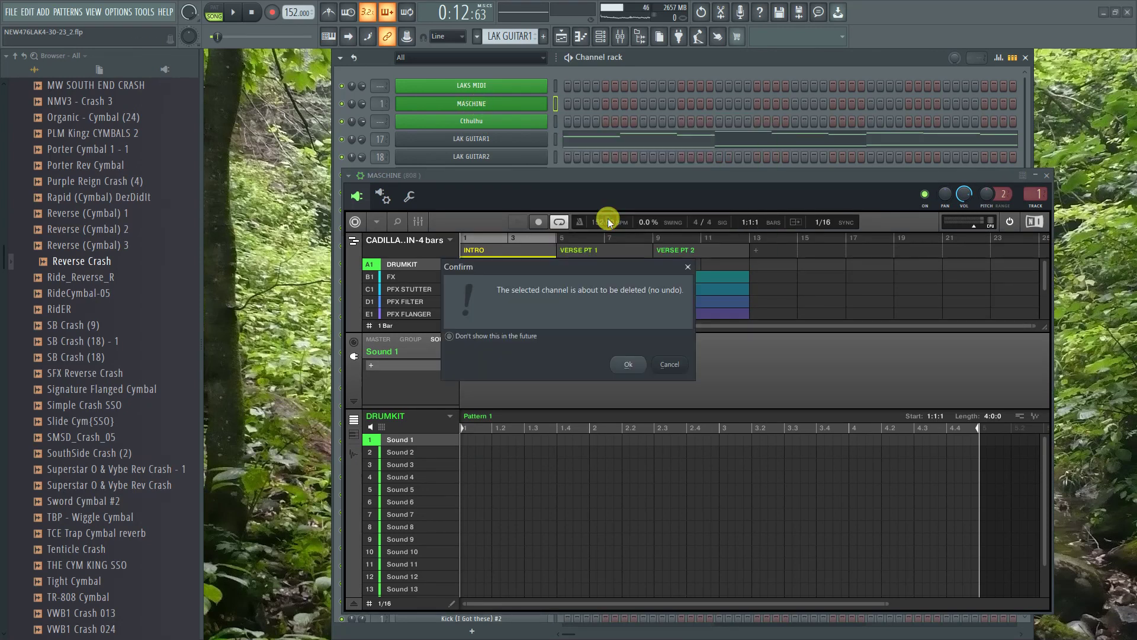
click(629, 364)
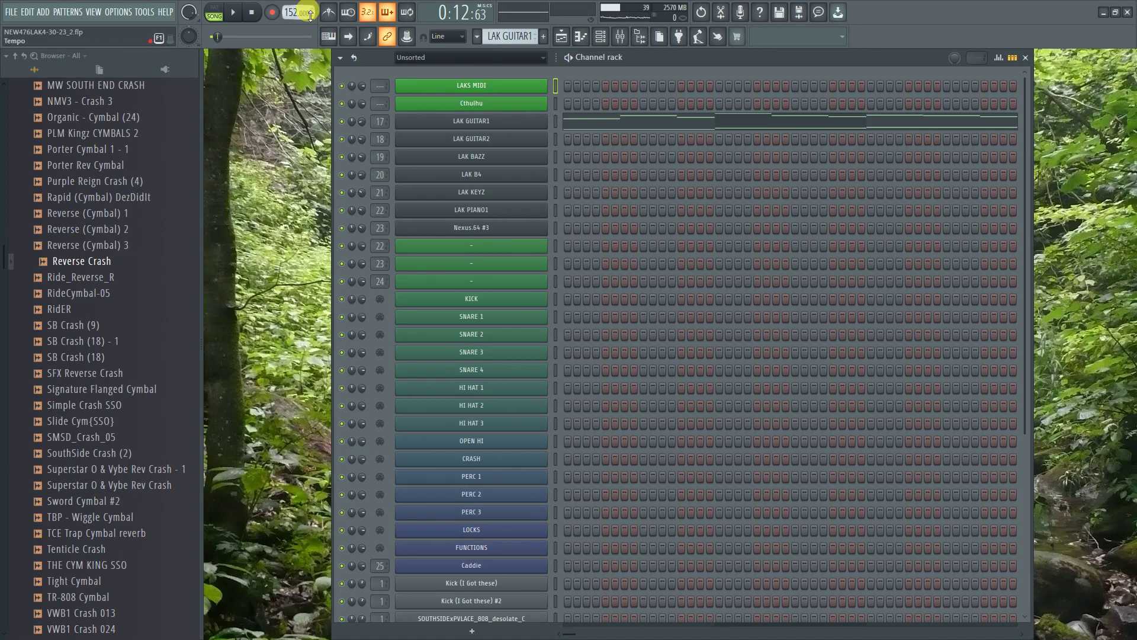
Delete the Cthulhu channel from the channel rack and look over the remaining channels.
right_click(530, 105)
click(624, 218)
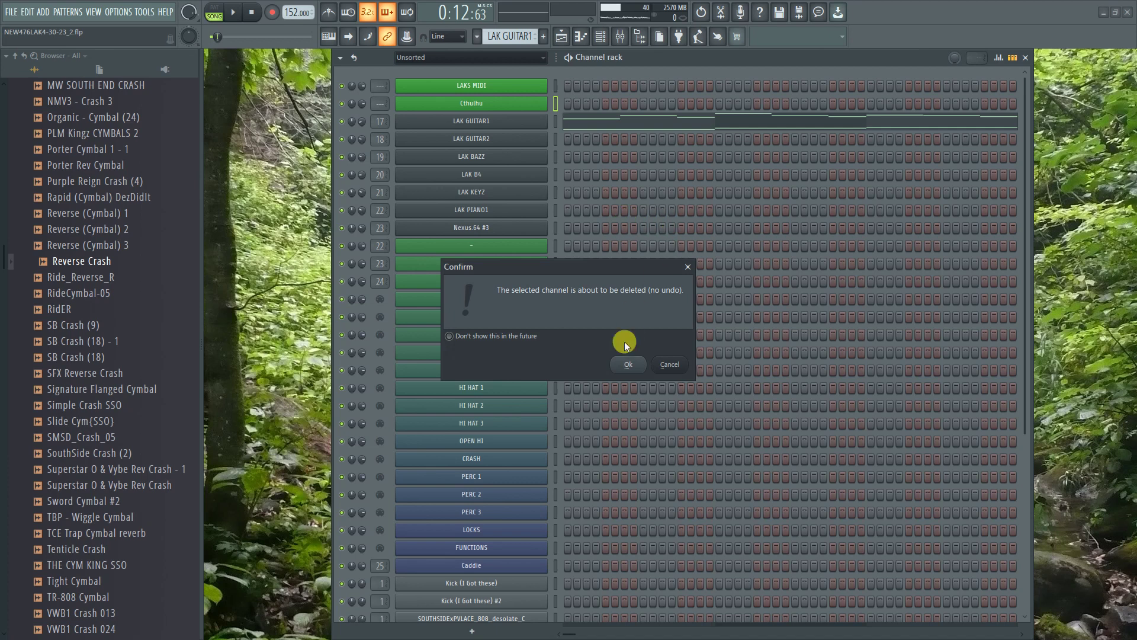
click(623, 364)
scroll(648, 350, down, 5)
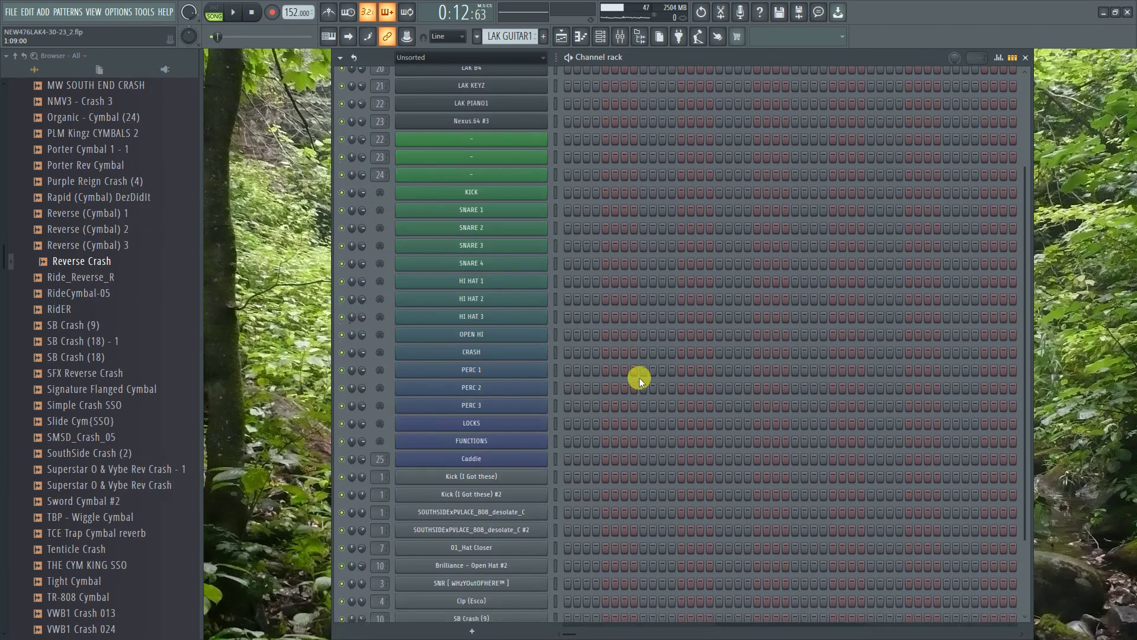
scroll(642, 399, up, 5)
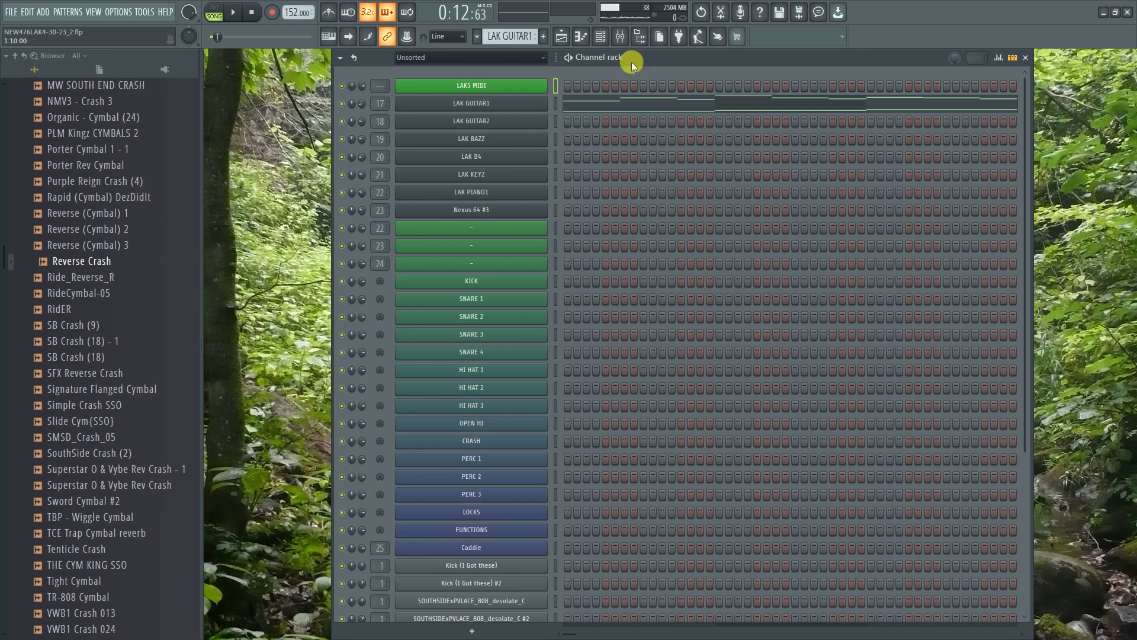
Play the song from bar 9 with the mixer open and follow it in the playlist.
click(620, 37)
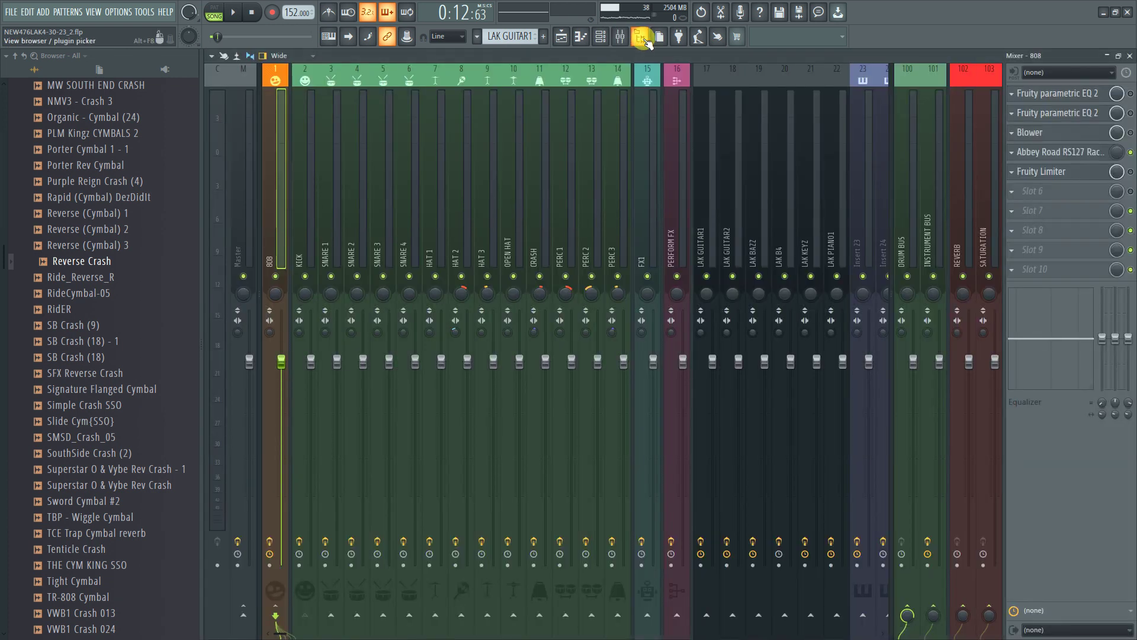
key(space)
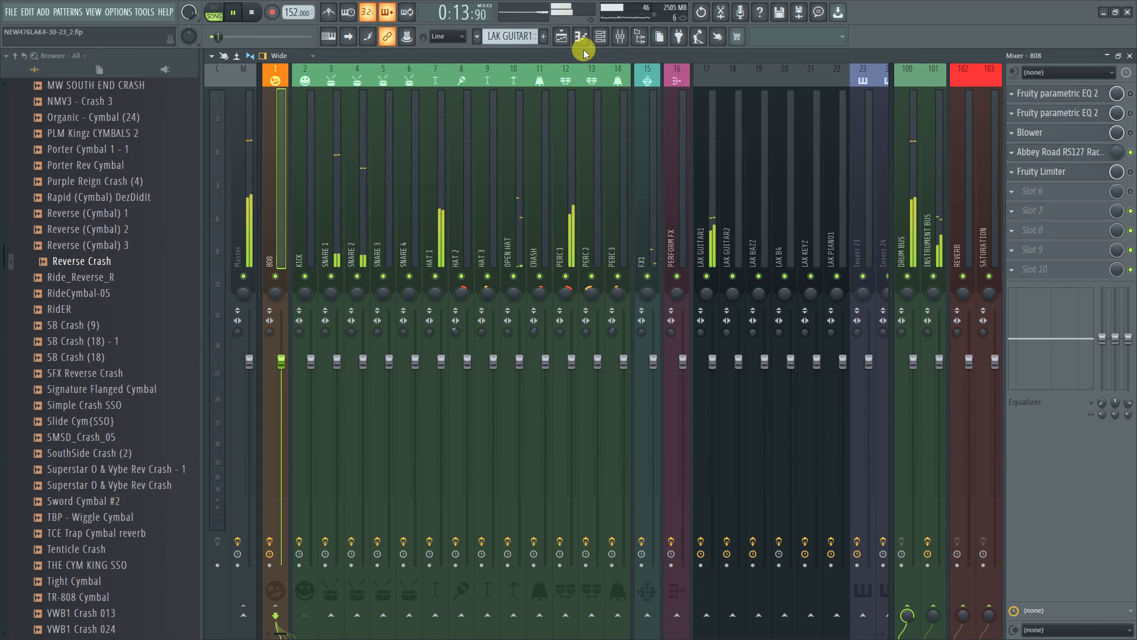
click(562, 37)
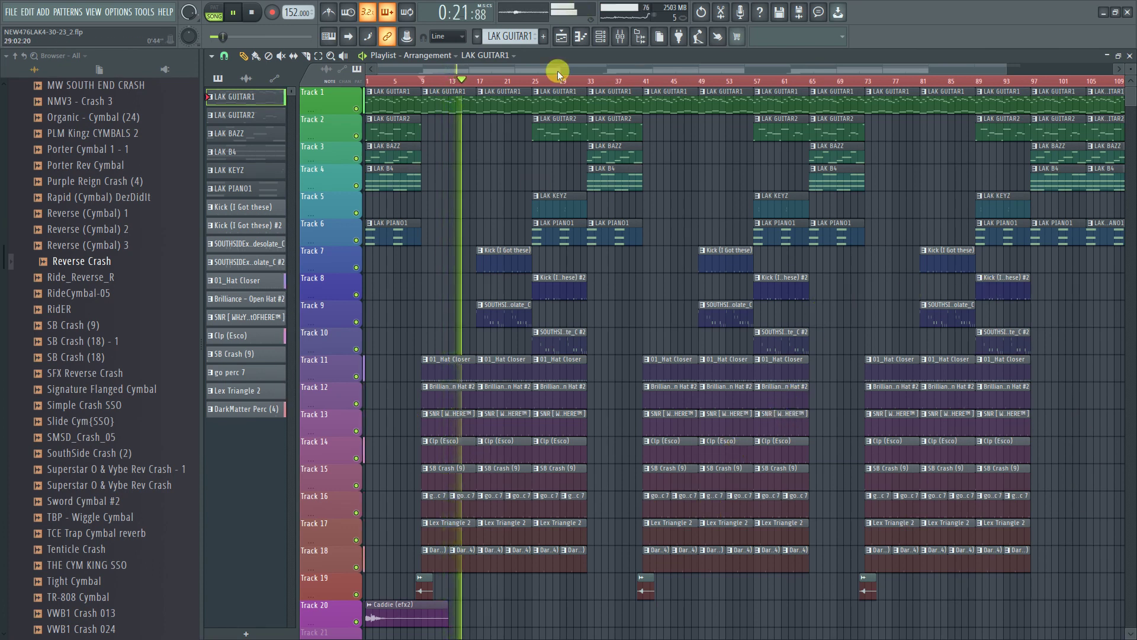
Check the mixer levels while the song plays, bring back the playlist to follow the arrangement, and stop playback.
click(561, 37)
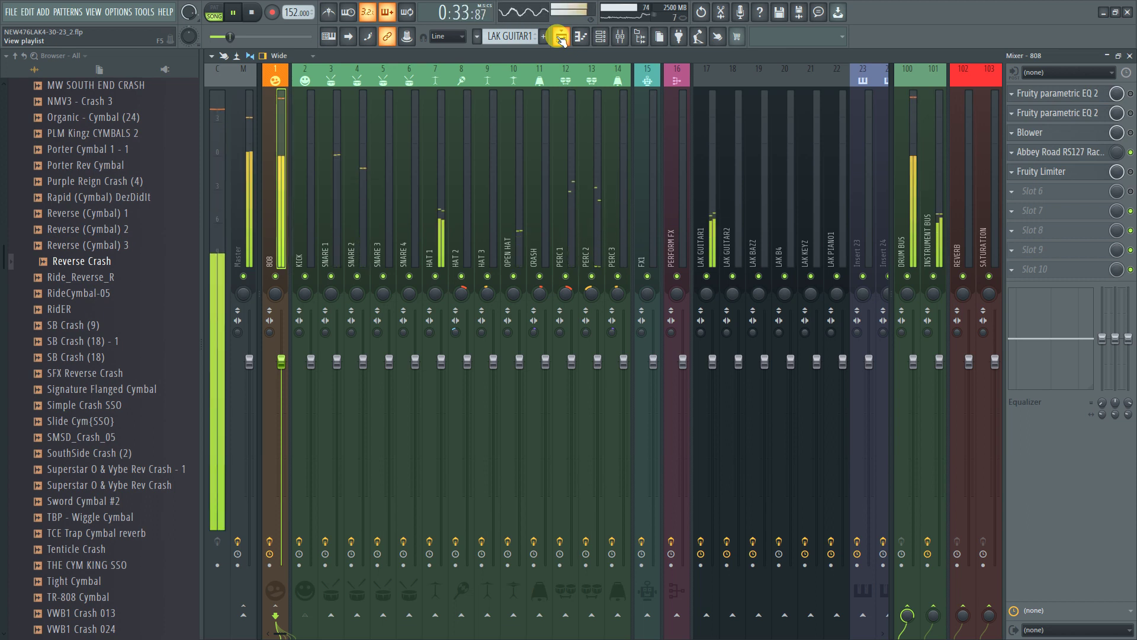
click(560, 37)
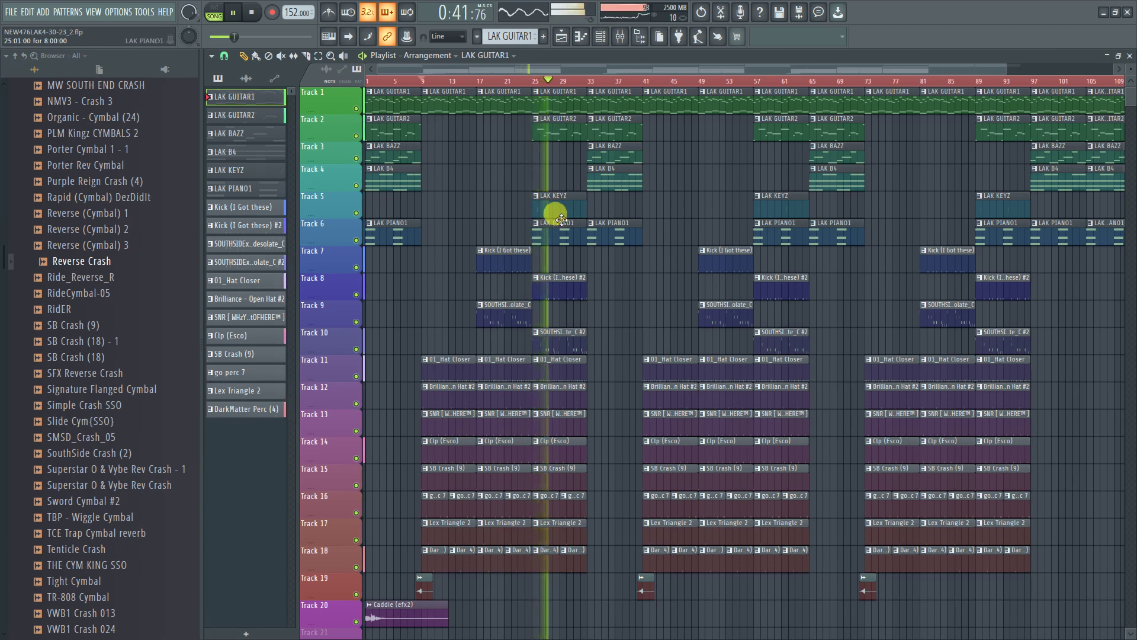
key(space)
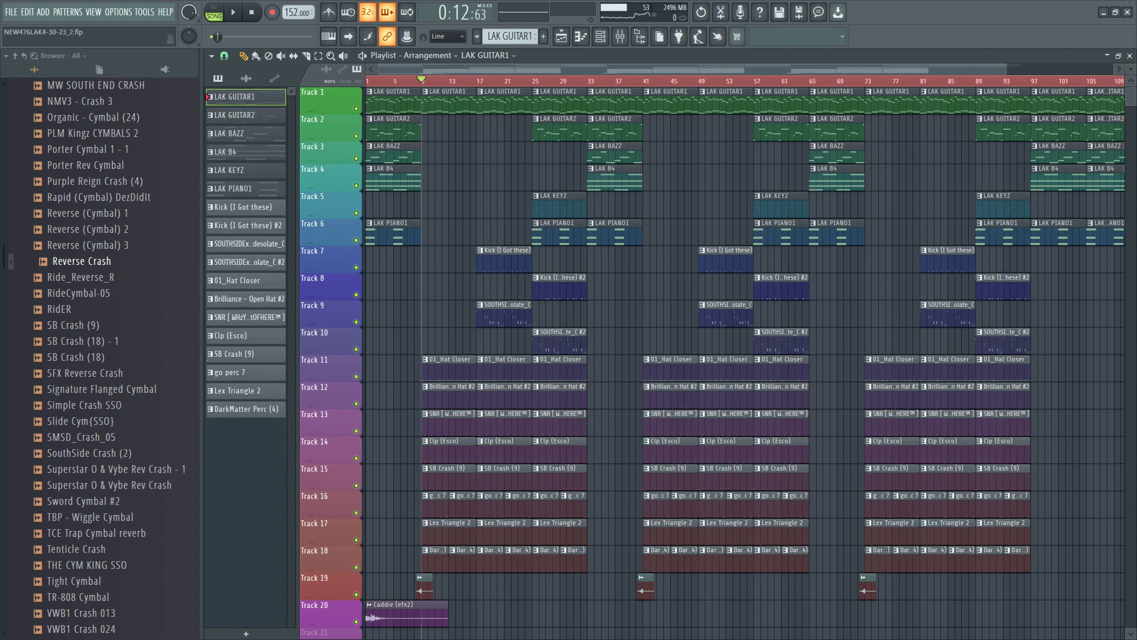
Close the playlist and the mixer so only the channel rack stays open.
click(1129, 54)
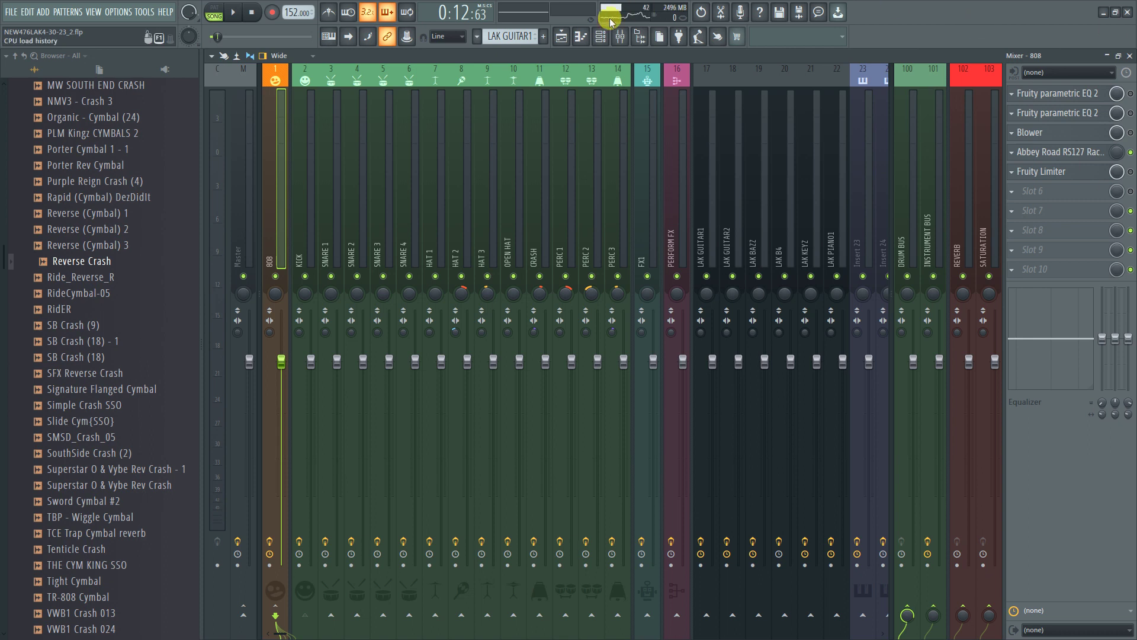
click(1130, 56)
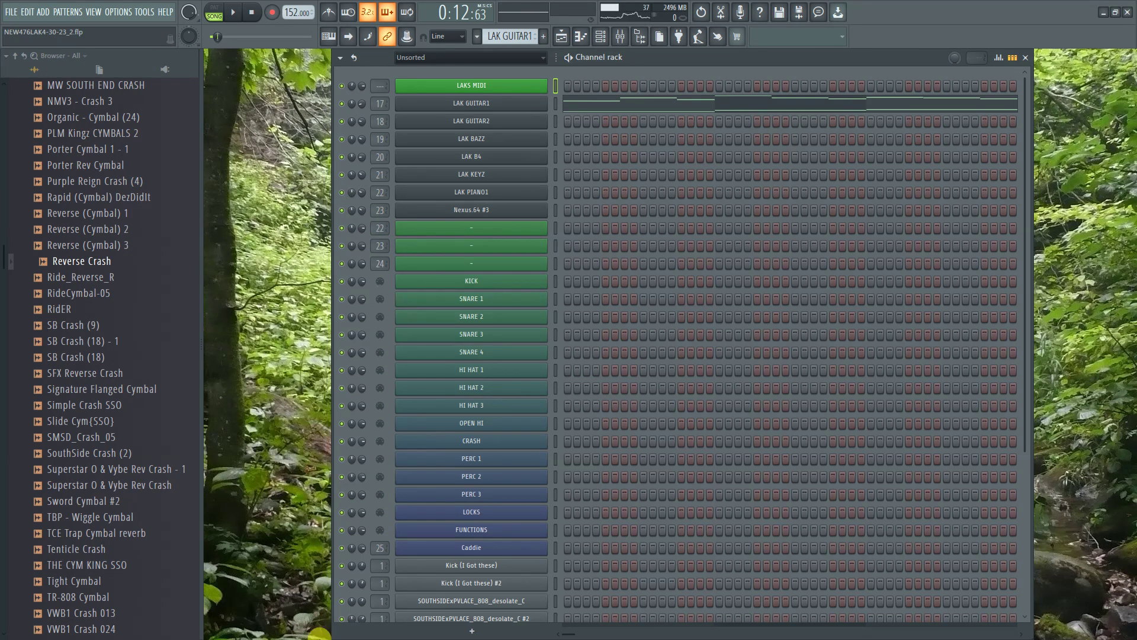
key(alt+Tab)
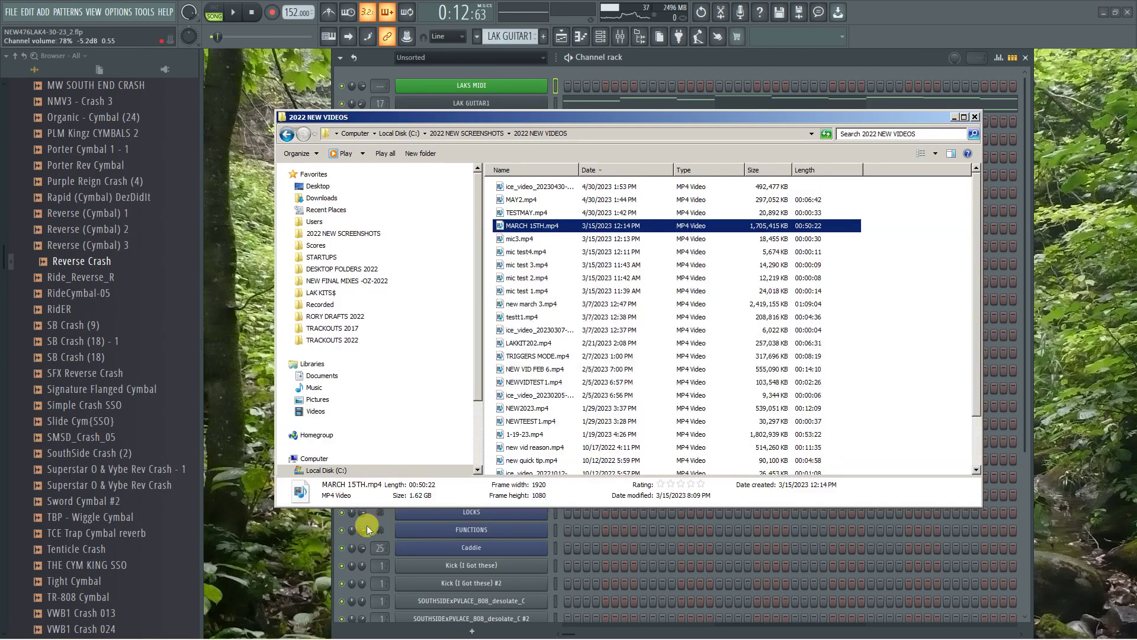
key(alt+Tab)
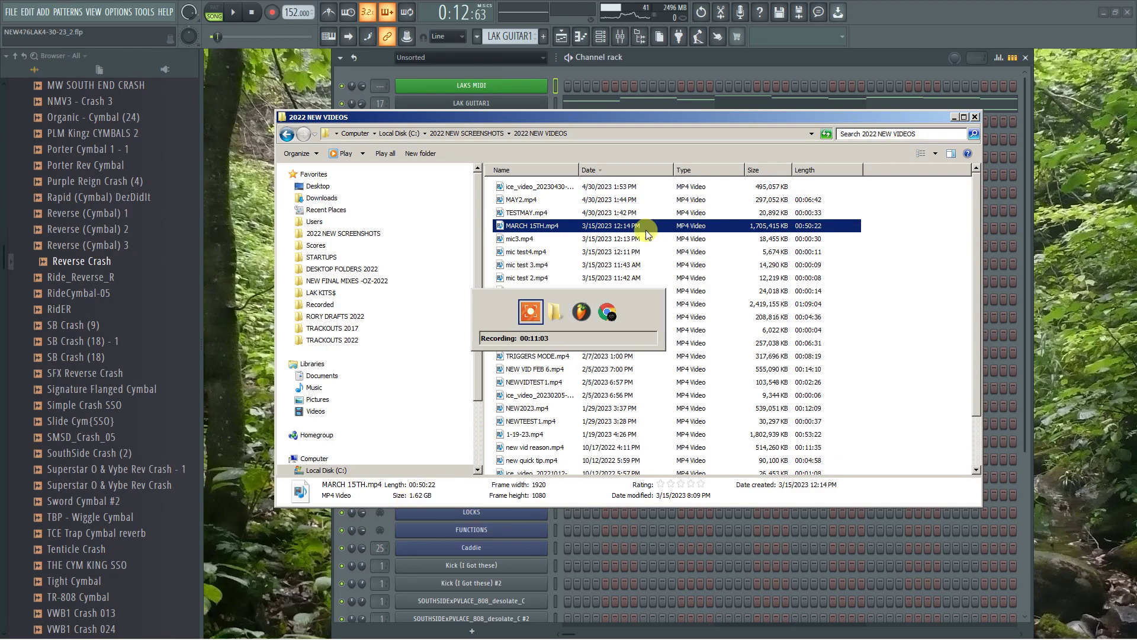